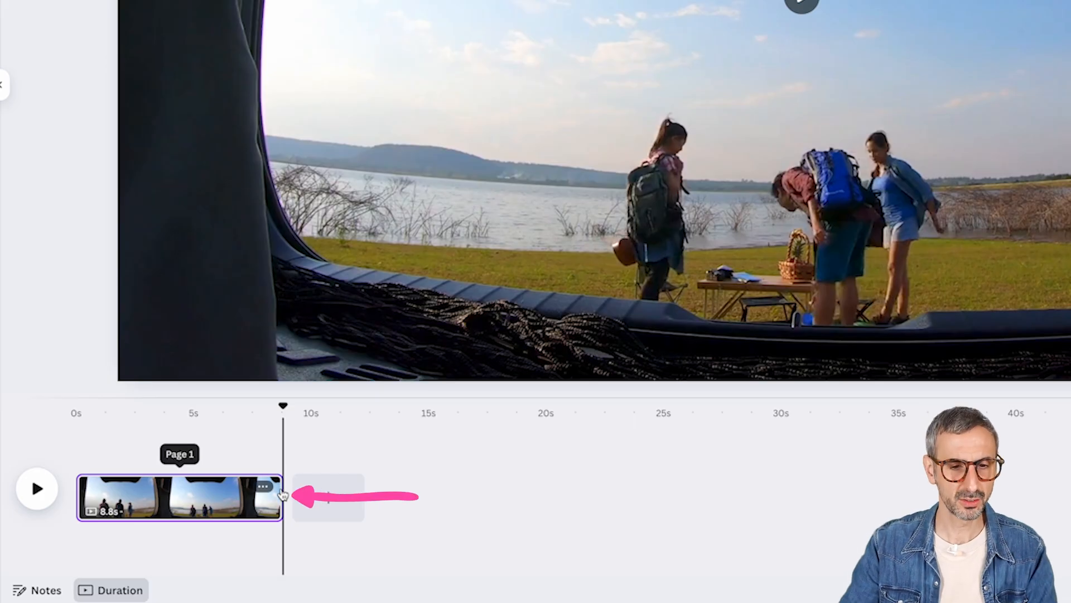
Step: Switch the zoom control to timeline thumbnails and raise the thumbnail zoom to 500%
{"action": "mouse_move", "coordinate": [279, 489]}
{"action": "left_mouse_down"}
{"action": "mouse_move", "coordinate": [179, 485]}
{"action": "mouse_move", "coordinate": [274, 484]}
{"action": "left_mouse_up"}
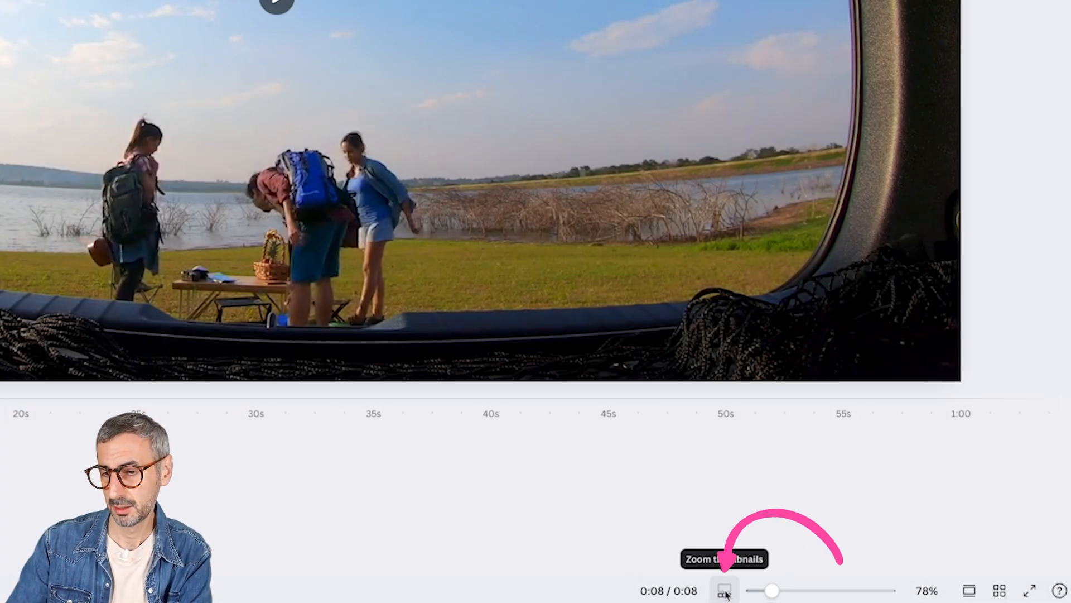
{"action": "left_click", "coordinate": [725, 592]}
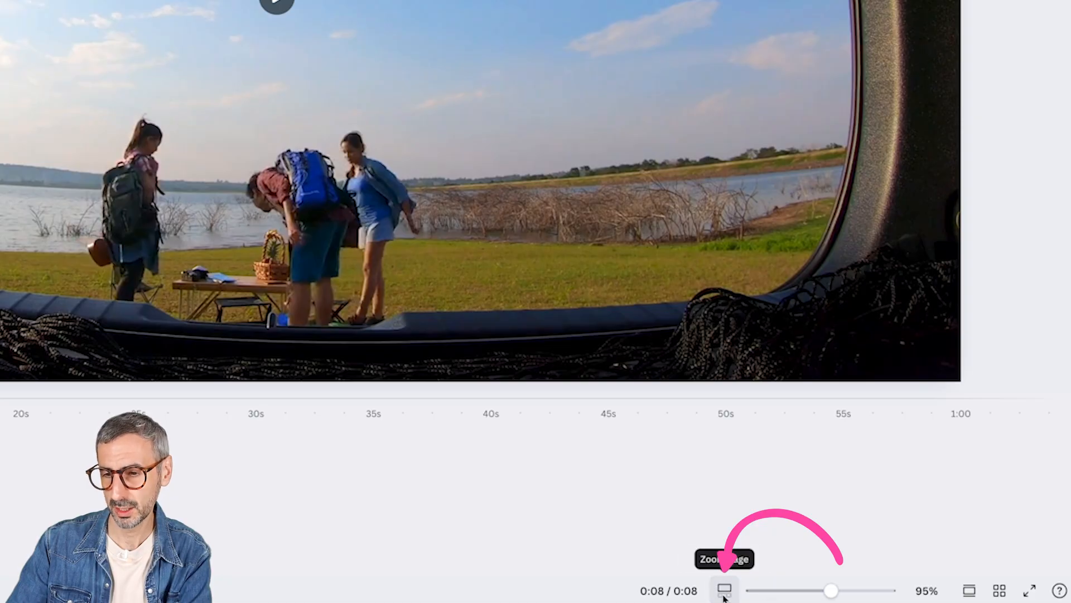
{"action": "left_click", "coordinate": [724, 593]}
{"action": "left_click", "coordinate": [725, 590]}
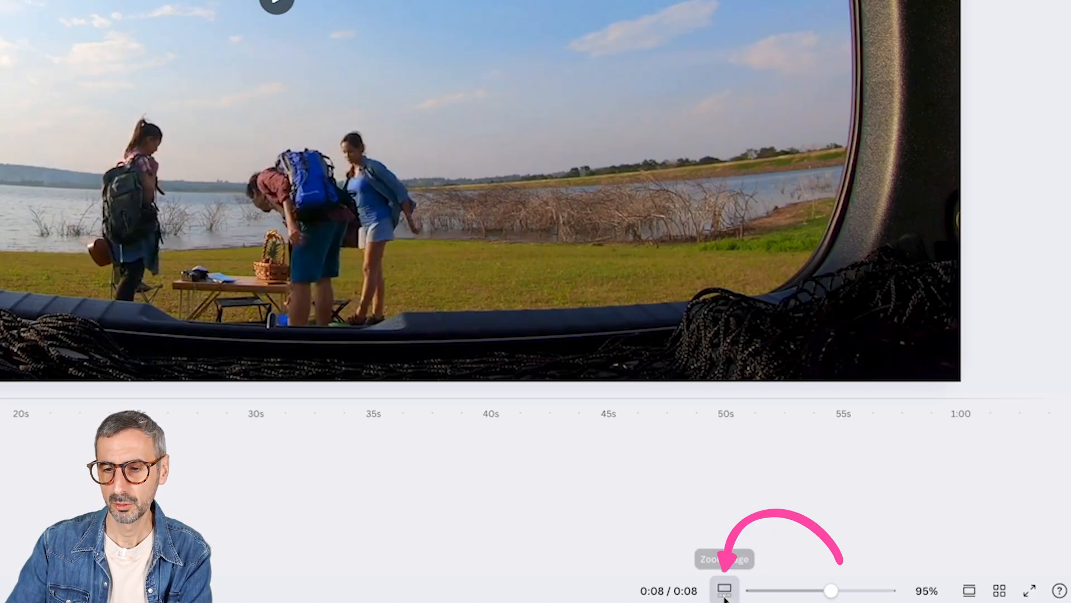
{"action": "left_click", "coordinate": [725, 592]}
{"action": "left_click", "coordinate": [726, 592]}
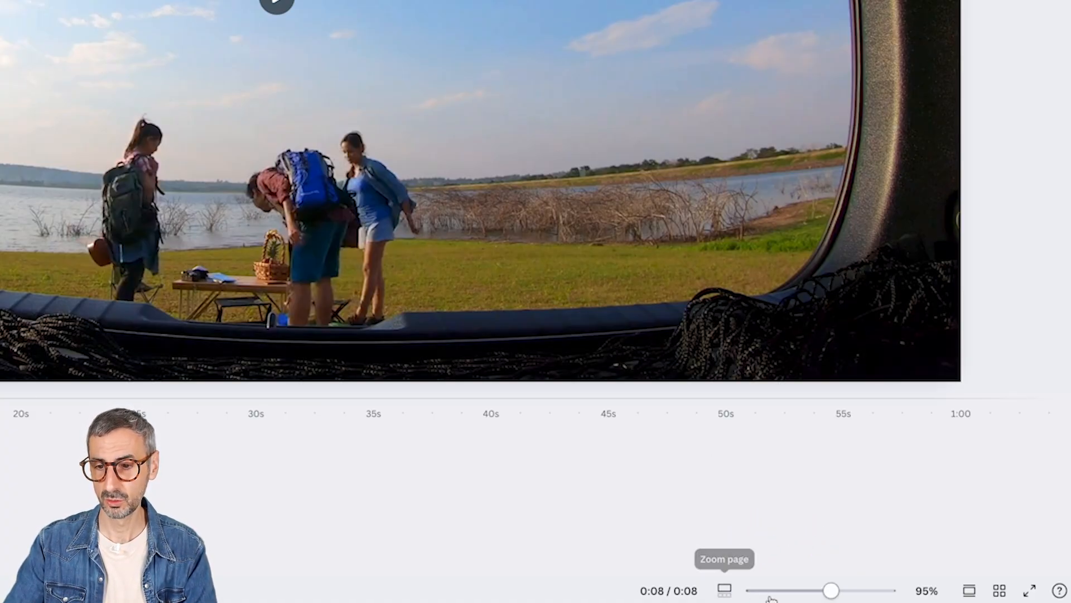
{"action": "mouse_move", "coordinate": [831, 590]}
{"action": "left_mouse_down"}
{"action": "mouse_move", "coordinate": [802, 591]}
{"action": "mouse_move", "coordinate": [823, 591]}
{"action": "left_mouse_up"}
{"action": "left_click", "coordinate": [725, 592]}
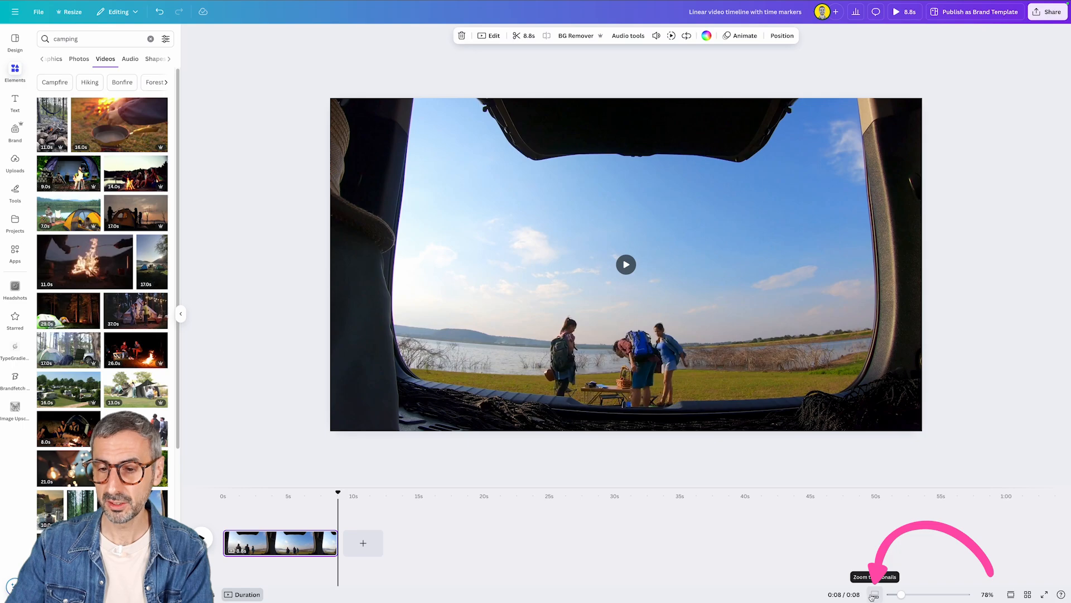
{"action": "left_click_drag", "start_coordinate": [902, 596], "coordinate": [961, 592]}
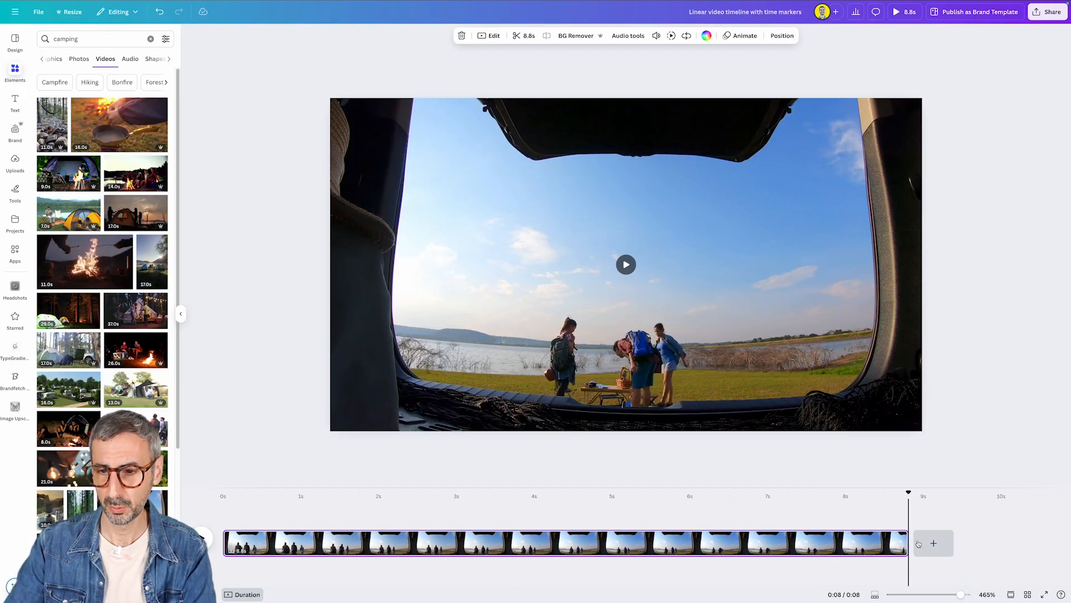
{"action": "mouse_move", "coordinate": [903, 539]}
{"action": "left_mouse_down"}
{"action": "mouse_move", "coordinate": [894, 539]}
{"action": "mouse_move", "coordinate": [909, 538]}
{"action": "left_mouse_up"}
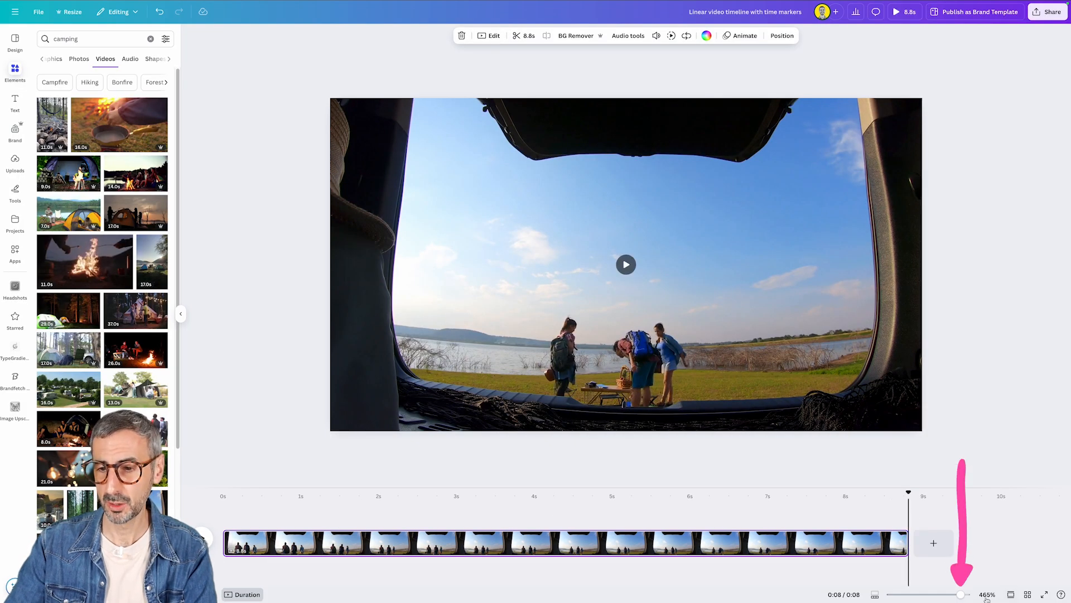
{"action": "left_click_drag", "start_coordinate": [964, 595], "coordinate": [972, 596]}
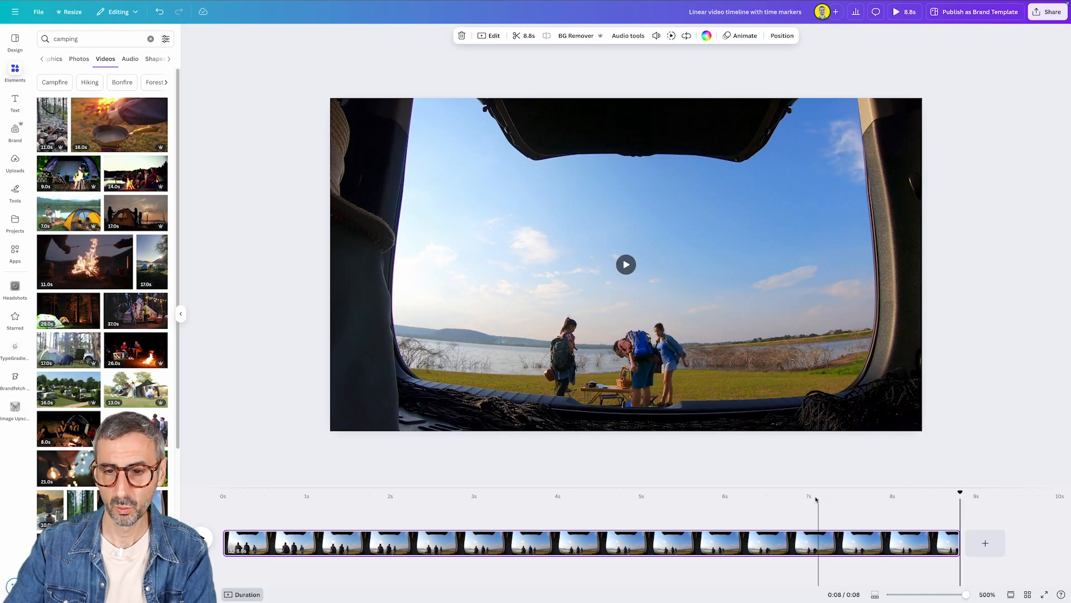
Step: Trim the end of the video clip to 3.5 seconds at the playhead, and trim it again to 2.7 seconds
{"action": "left_click", "coordinate": [515, 498]}
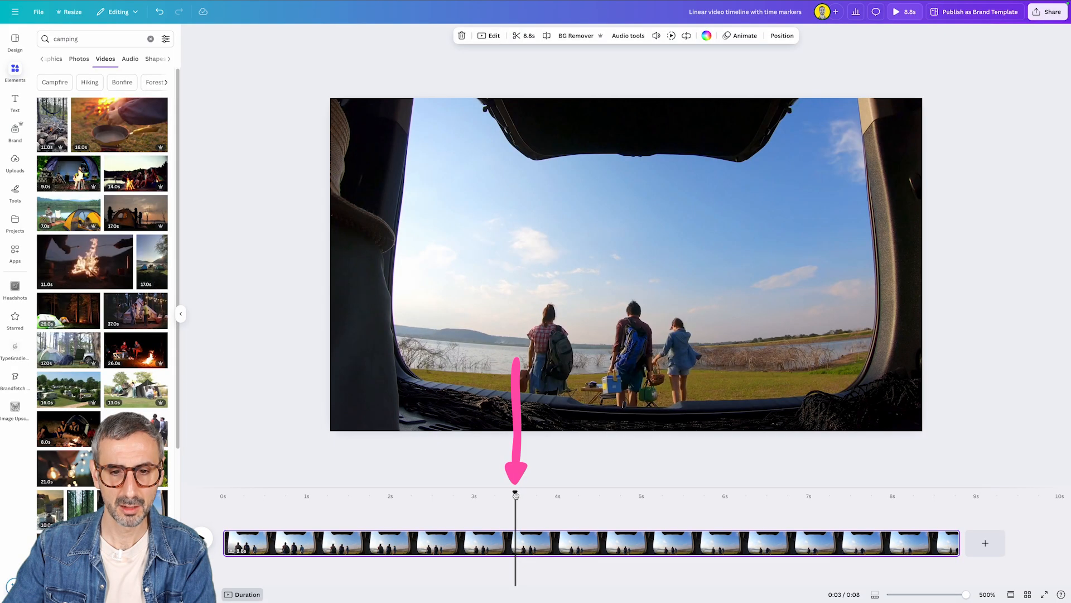
{"action": "left_click_drag", "start_coordinate": [949, 543], "coordinate": [516, 539]}
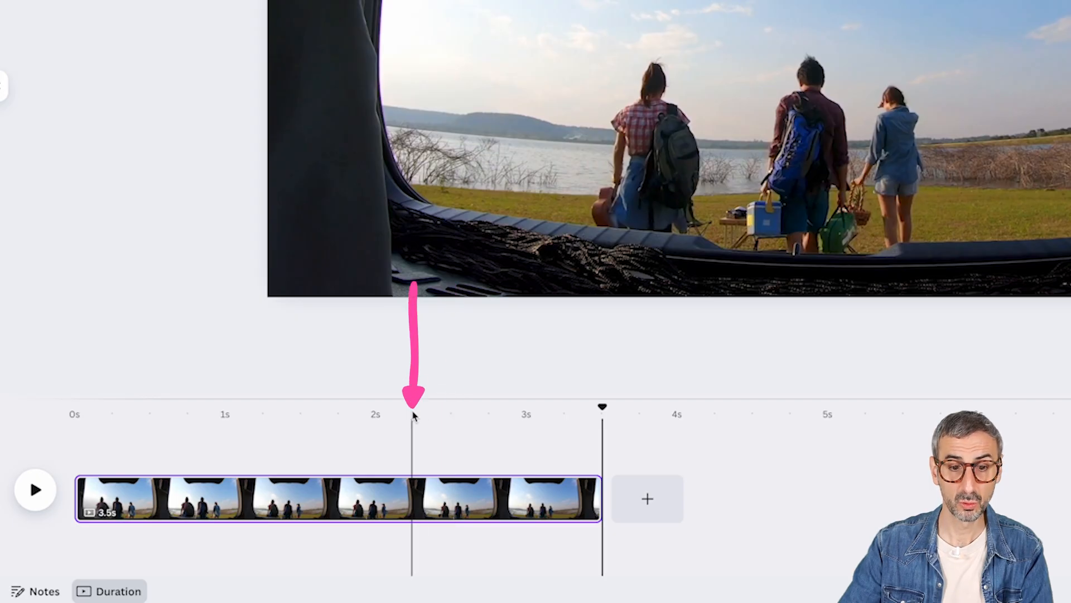
{"action": "left_click", "coordinate": [489, 419]}
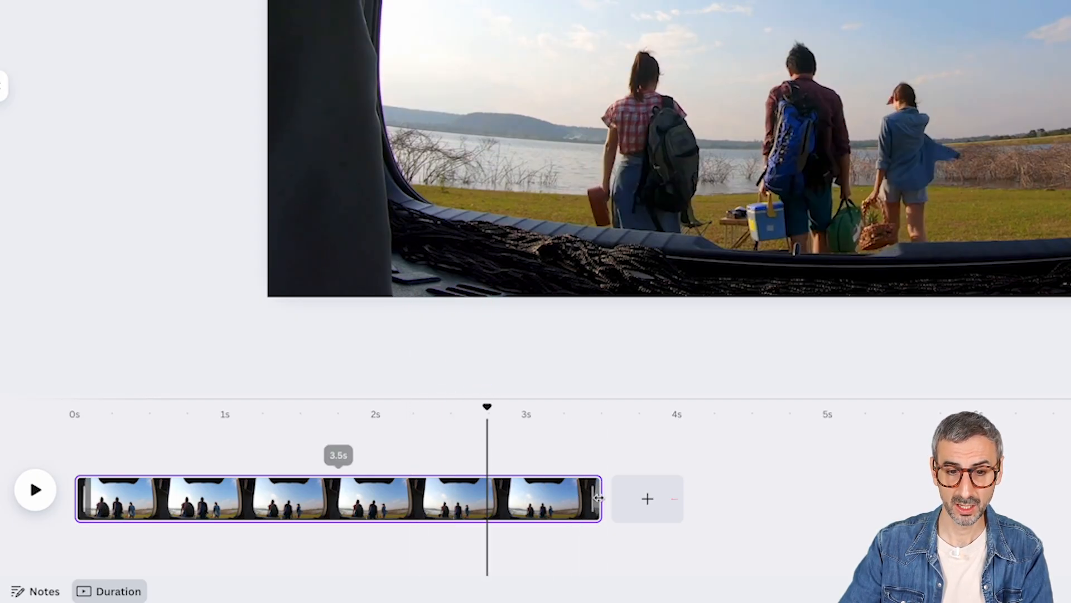
{"action": "left_click_drag", "start_coordinate": [601, 496], "coordinate": [488, 491]}
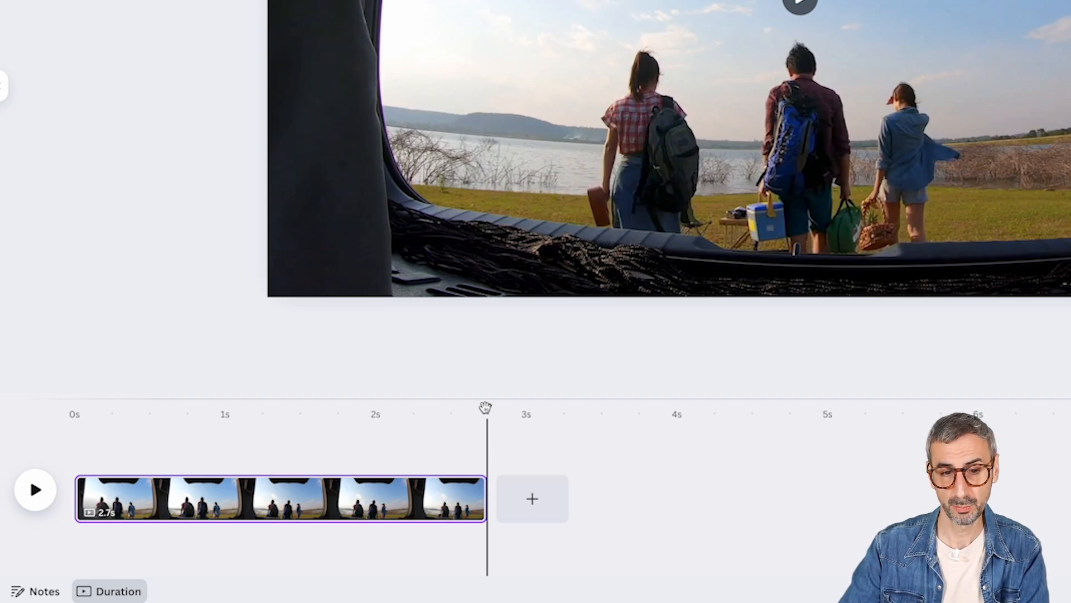
{"action": "left_click_drag", "start_coordinate": [485, 407], "coordinate": [258, 433]}
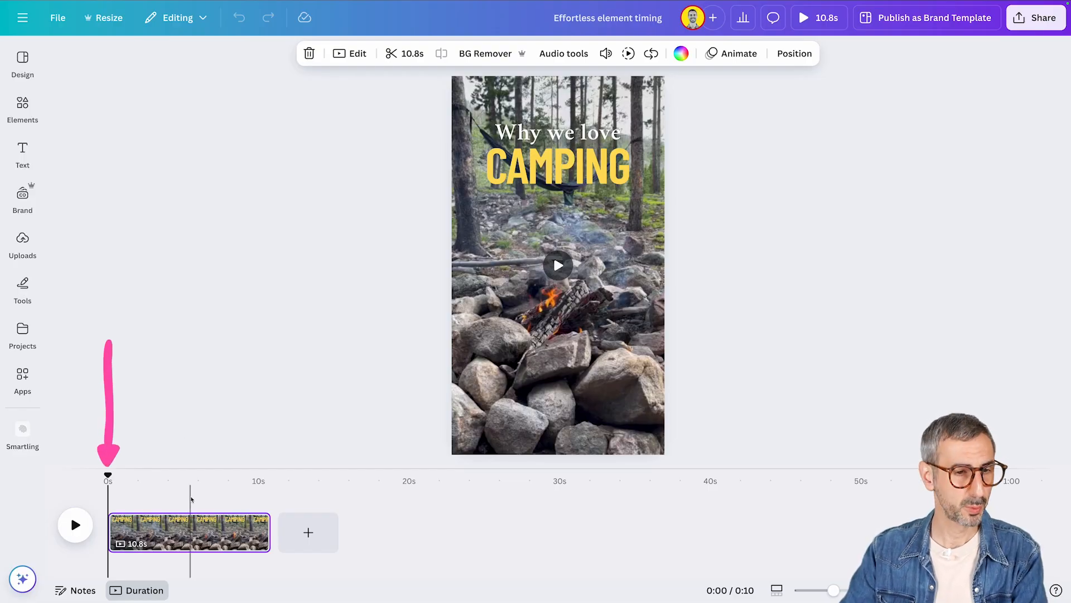
Step: In the "Effortless element timing" design, scrub to about 8 seconds and shift the grouped "Why we love CAMPING" title slightly upward
{"action": "left_click_drag", "start_coordinate": [108, 475], "coordinate": [236, 481]}
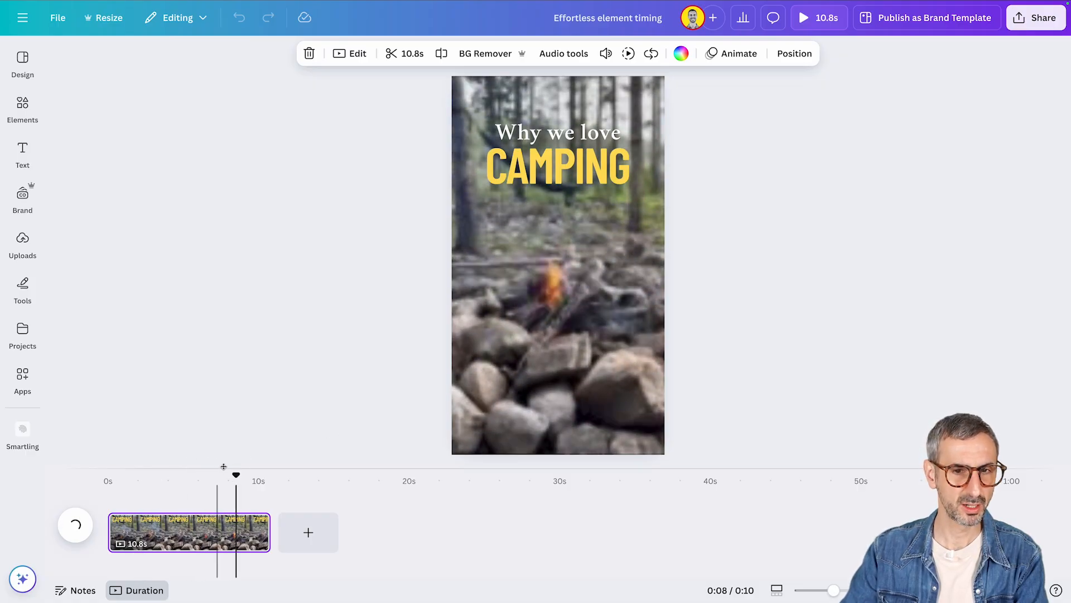
{"action": "left_click", "coordinate": [549, 133]}
{"action": "left_click_drag", "start_coordinate": [556, 147], "coordinate": [550, 142]}
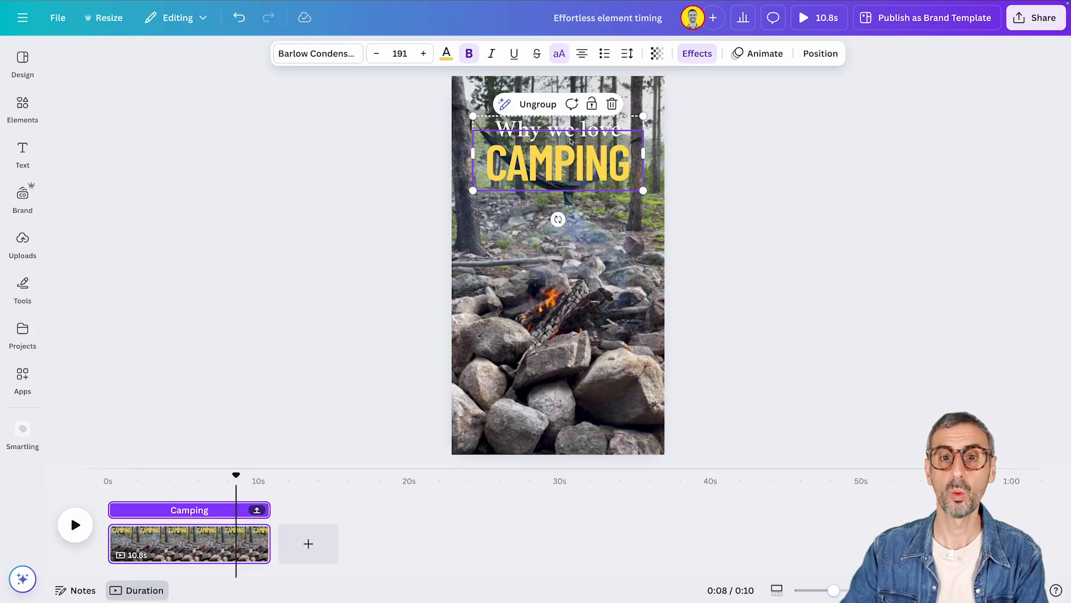
{"action": "left_click", "coordinate": [424, 304]}
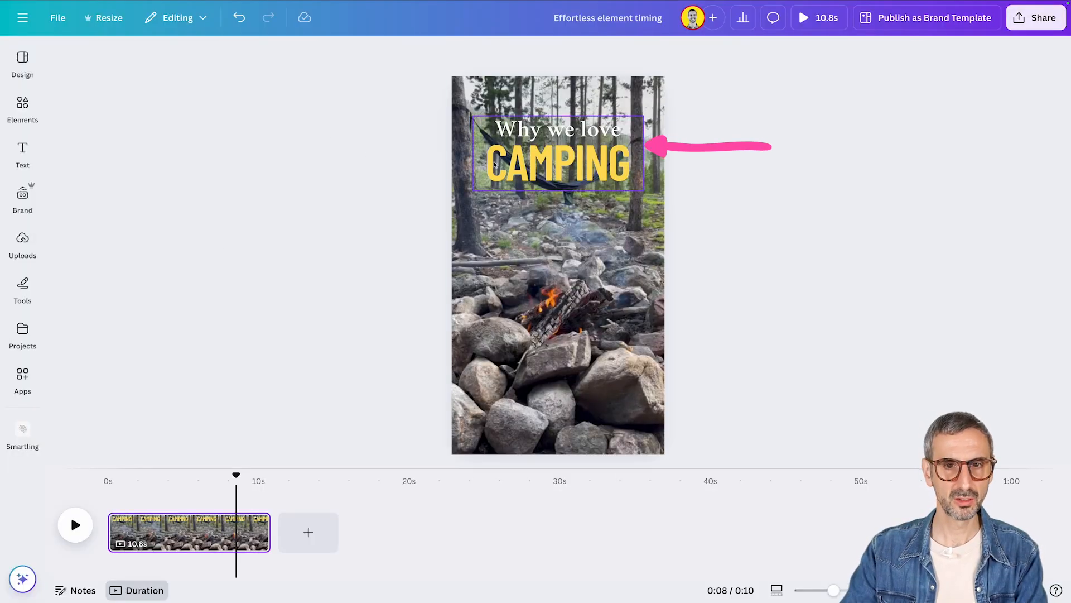
Step: Ungroup the "Why we love CAMPING" title into two separate text elements
{"action": "left_click", "coordinate": [536, 161]}
{"action": "left_click", "coordinate": [537, 104]}
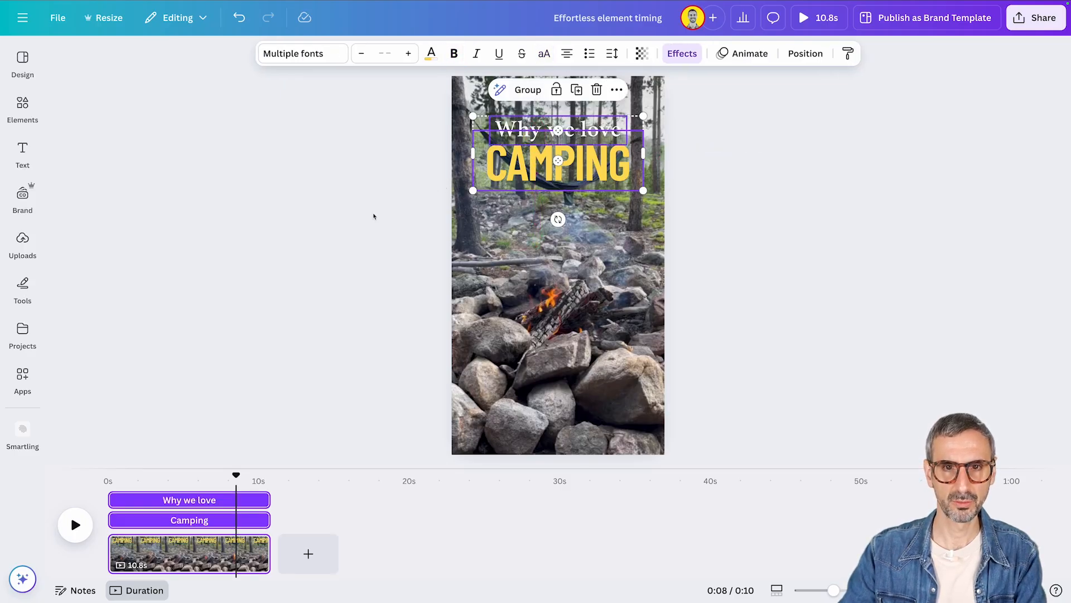
{"action": "left_click", "coordinate": [263, 218]}
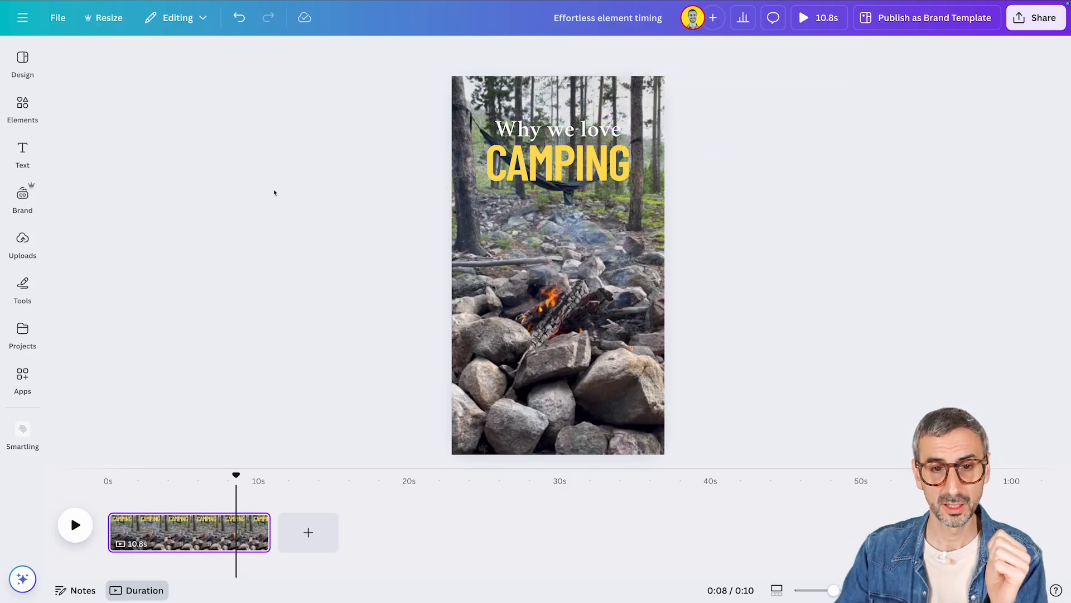
Step: Examine the additional options of the "Why we love" text for the element timing setting
{"action": "left_click", "coordinate": [572, 137]}
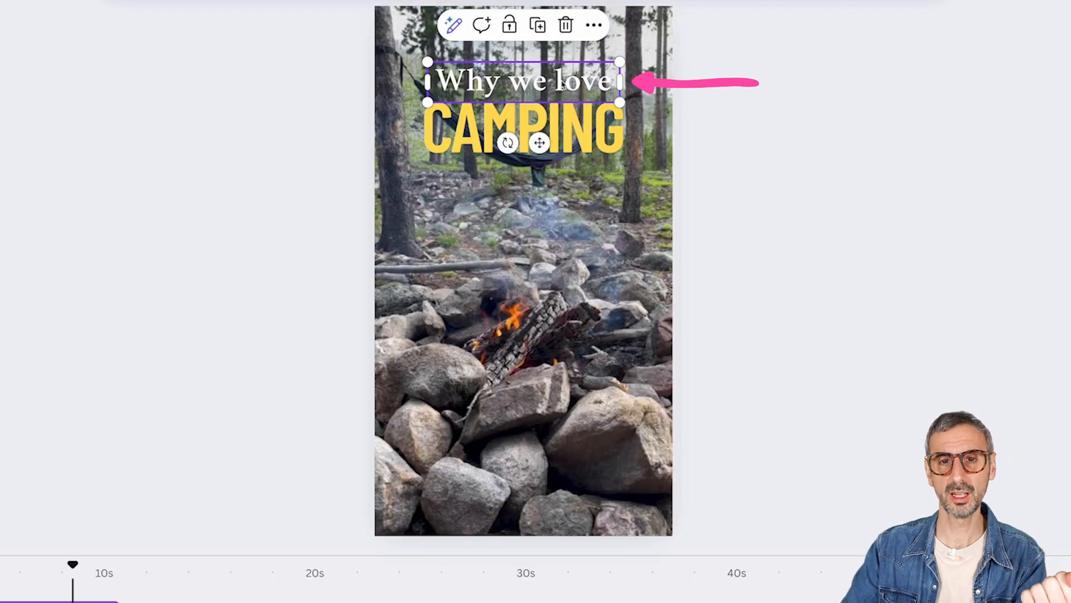
{"action": "left_click", "coordinate": [593, 27]}
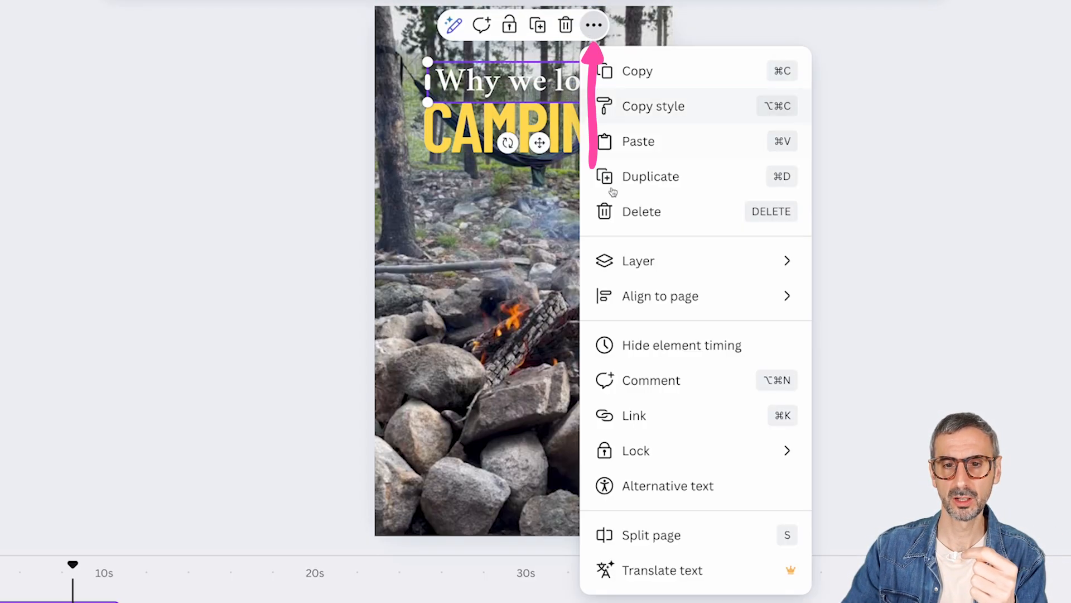
{"action": "left_click", "coordinate": [662, 361]}
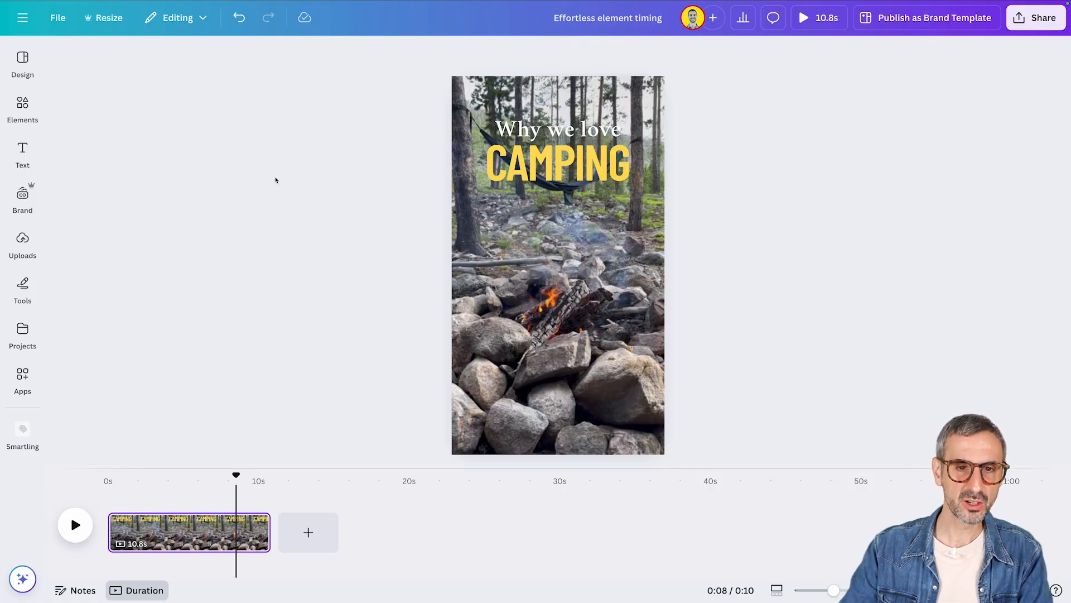
Step: Select both title texts, end "Why we love" at about 5.5 seconds and start "Camping" at about 2.5 seconds
{"action": "left_click_drag", "start_coordinate": [313, 109], "coordinate": [494, 175]}
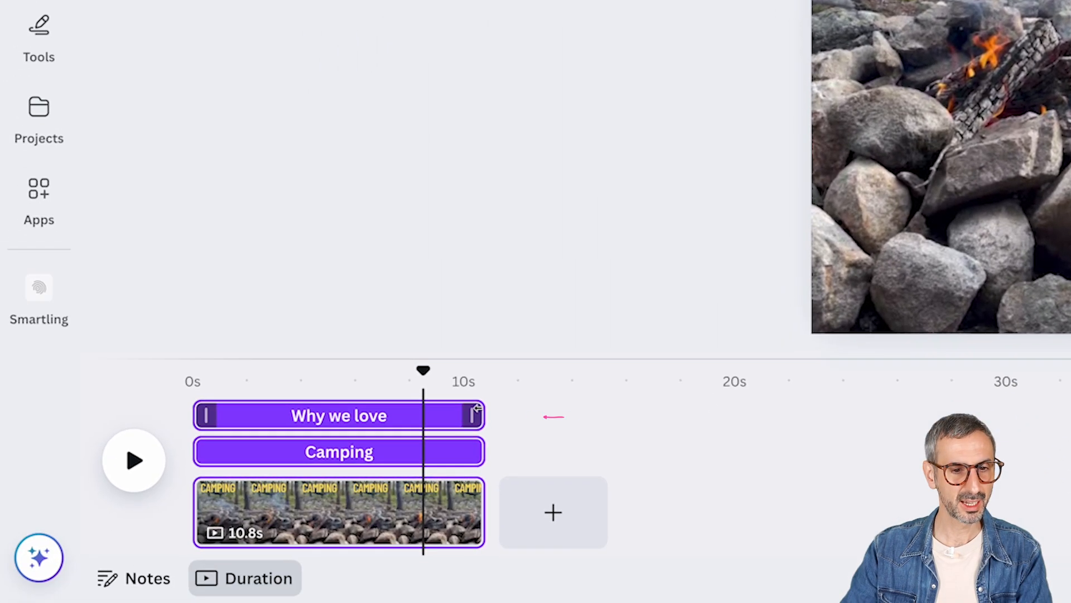
{"action": "left_click_drag", "start_coordinate": [474, 414], "coordinate": [336, 394]}
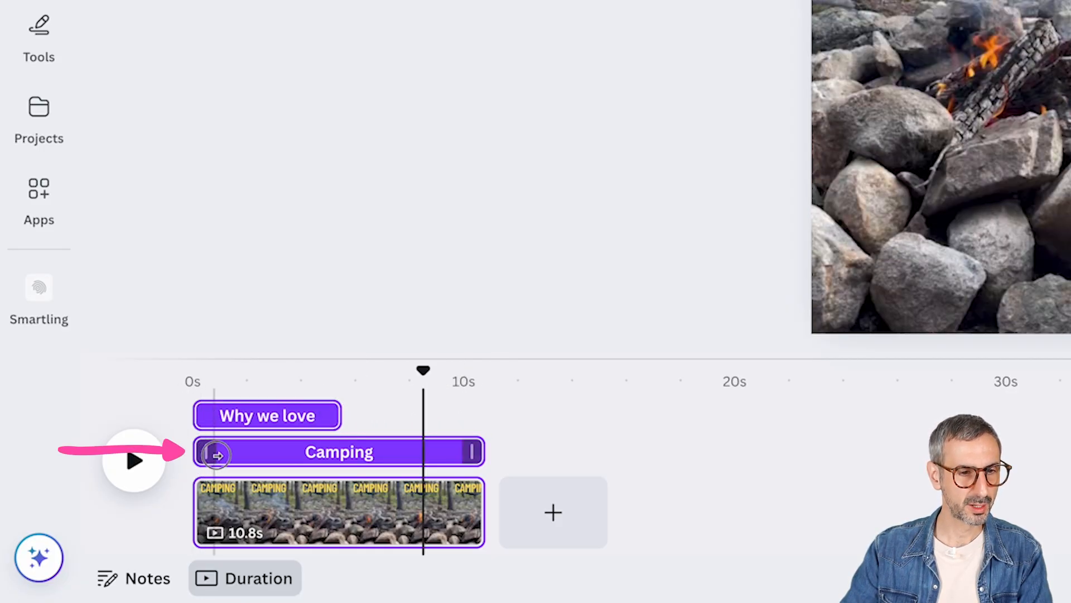
{"action": "left_click_drag", "start_coordinate": [211, 451], "coordinate": [272, 452]}
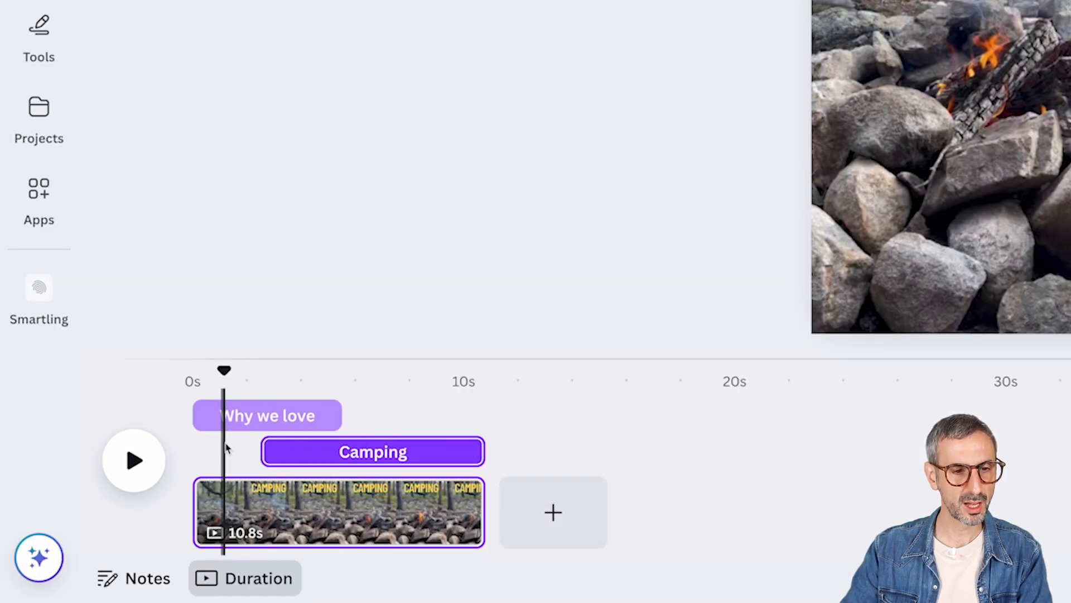
Step: Preview the text timing from the start of the video and pause at about 4 seconds
{"action": "left_click_drag", "start_coordinate": [223, 370], "coordinate": [161, 413]}
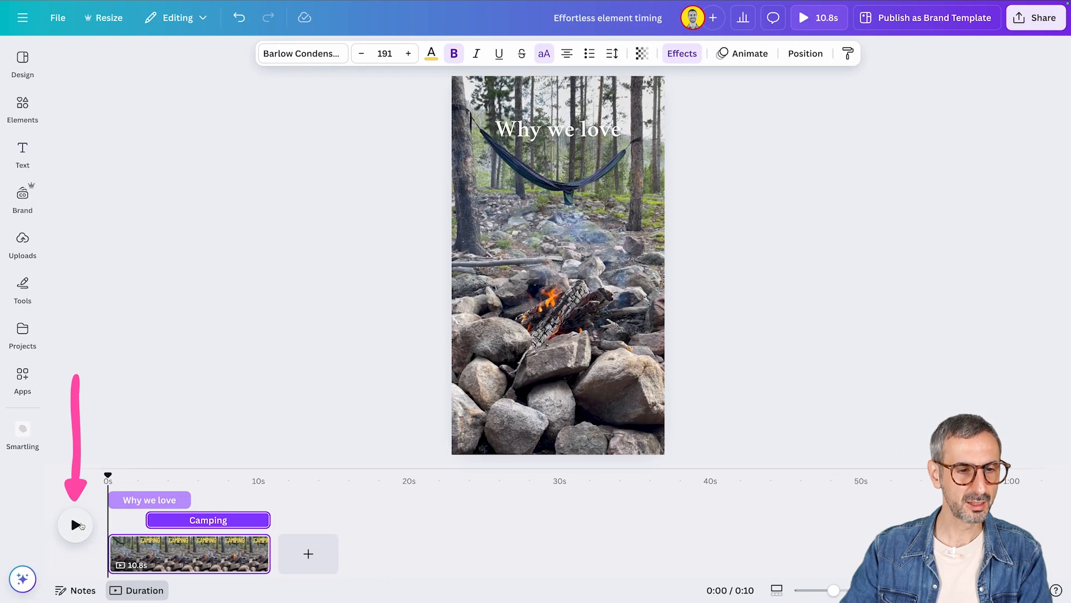
{"action": "key", "text": "space"}
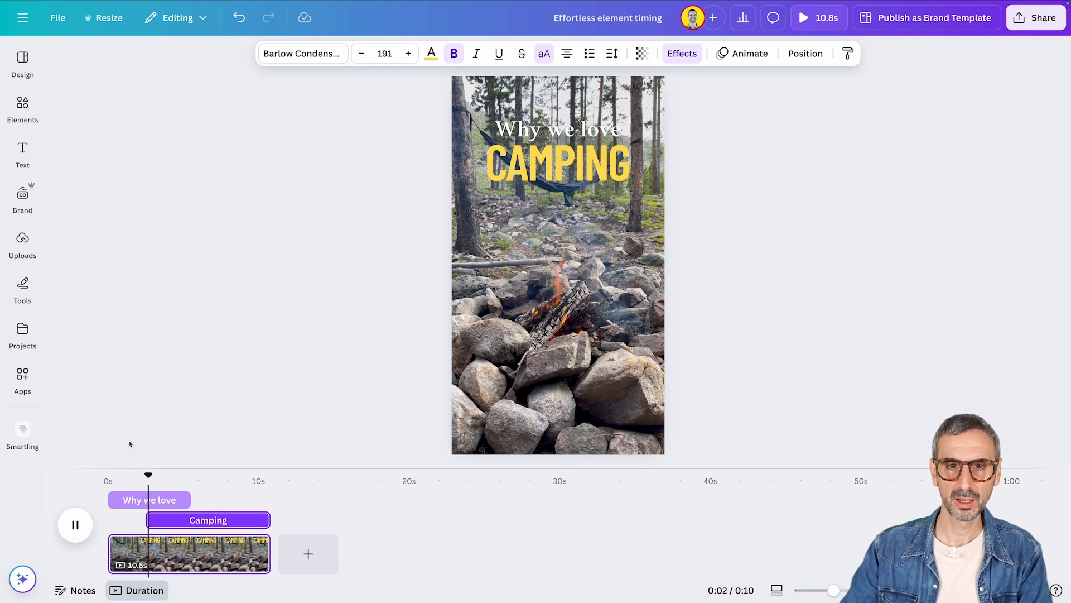
{"action": "key", "text": "space"}
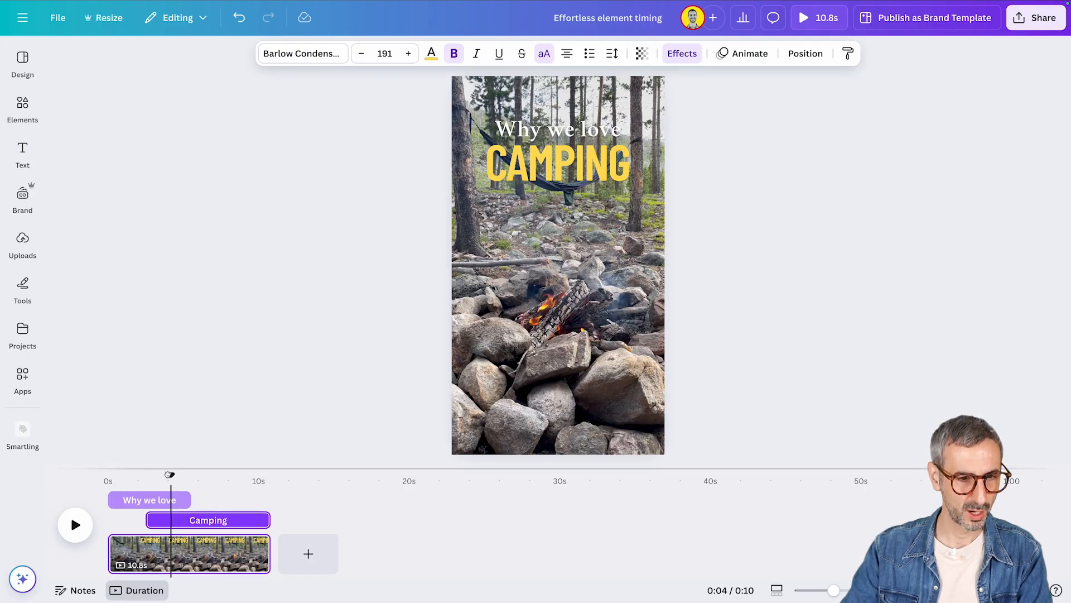
Step: Extend the timing of the "Camping" and "Why we love" texts to cover the entire clip
{"action": "left_click_drag", "start_coordinate": [171, 476], "coordinate": [135, 481]}
{"action": "left_click_drag", "start_coordinate": [147, 519], "coordinate": [110, 519]}
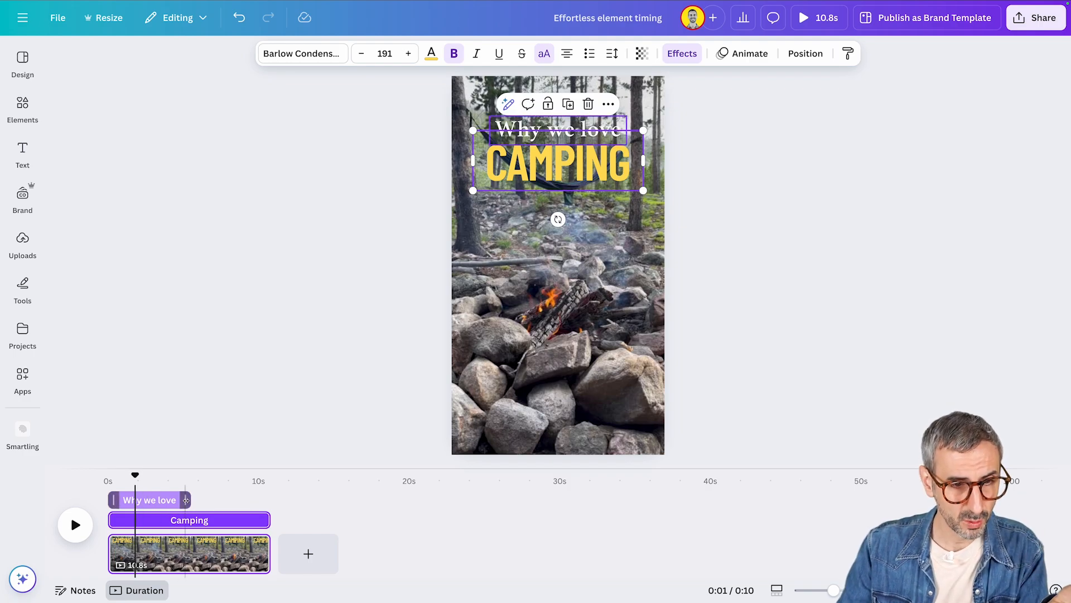
{"action": "left_click_drag", "start_coordinate": [190, 499], "coordinate": [272, 513]}
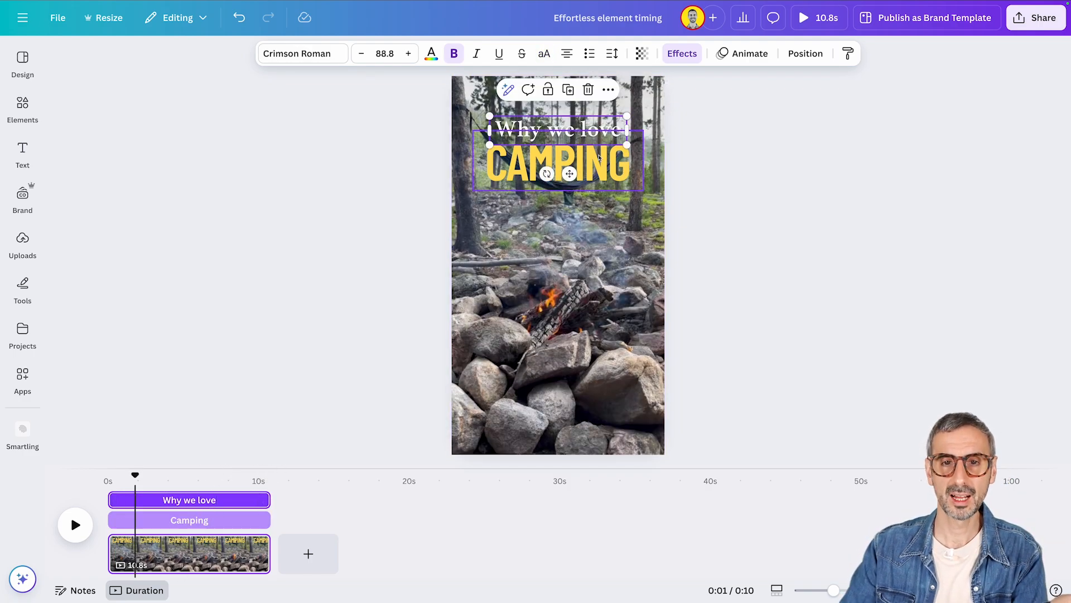
{"action": "left_click", "coordinate": [418, 295]}
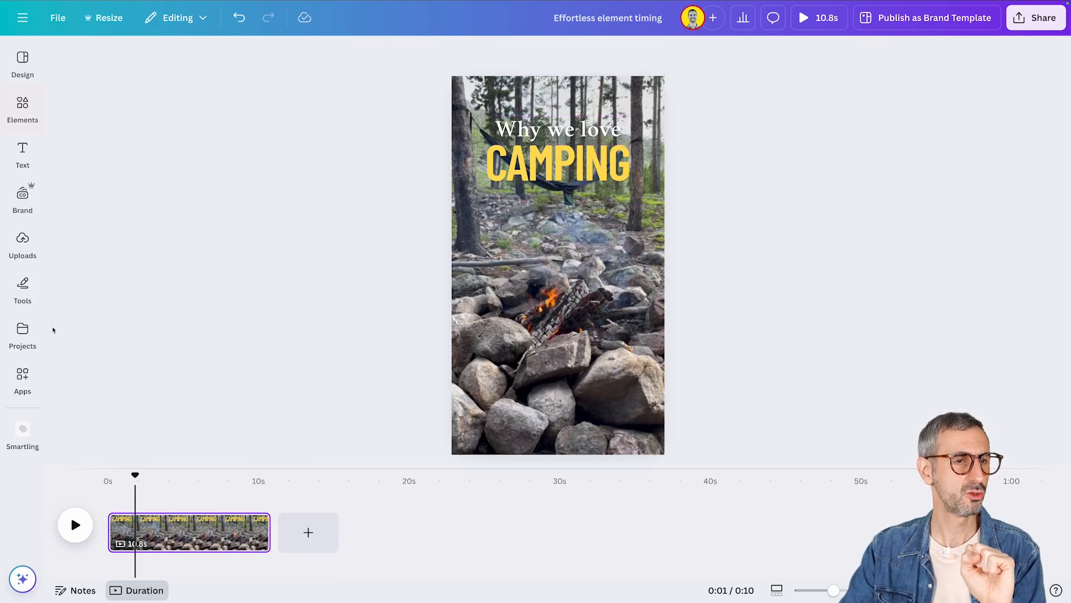
Step: Search the elements for "marshmallow" and limit the results to animated ones
{"action": "left_click", "coordinate": [28, 120]}
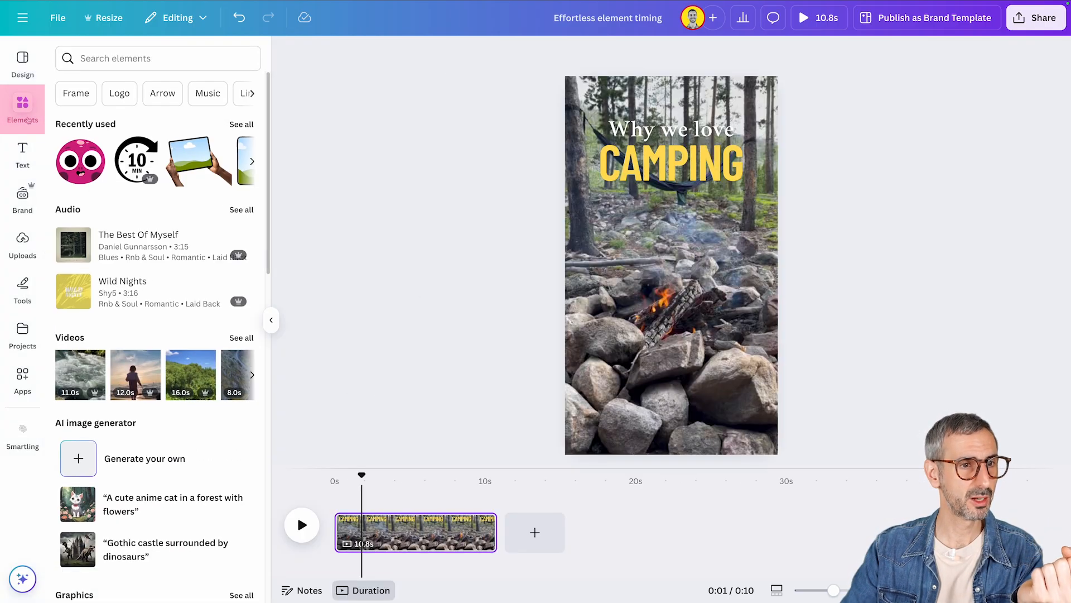
{"action": "left_click", "coordinate": [122, 59]}
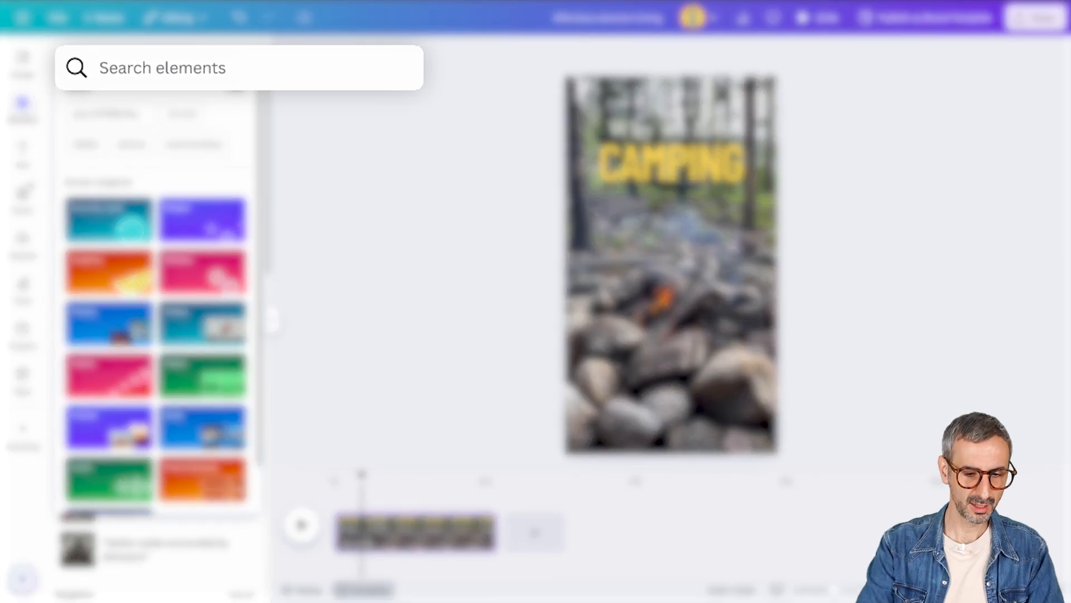
{"action": "type", "text": "marsh"}
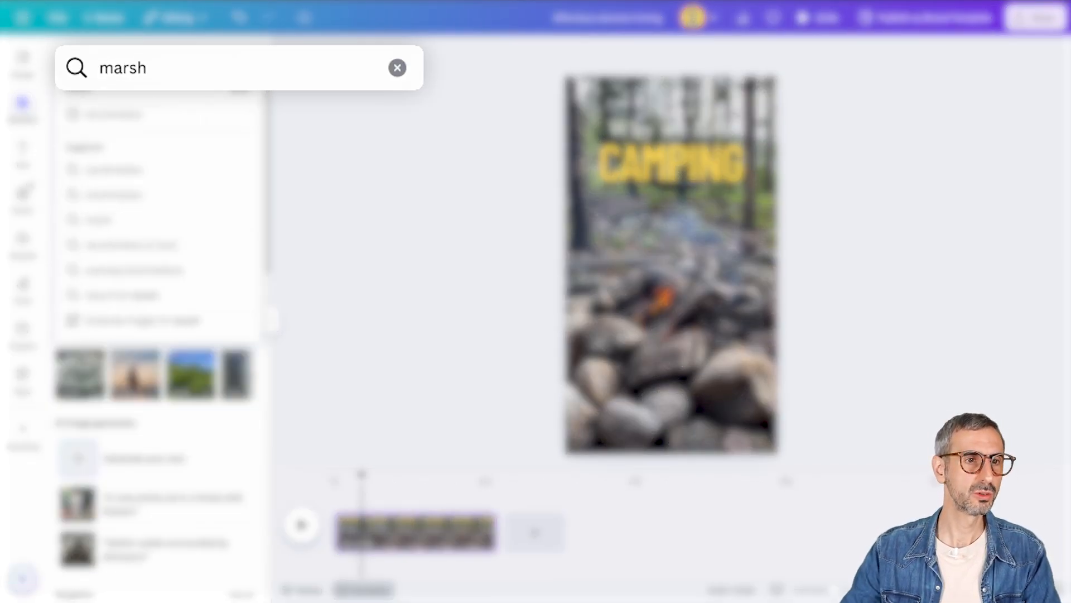
{"action": "left_click", "coordinate": [227, 179]}
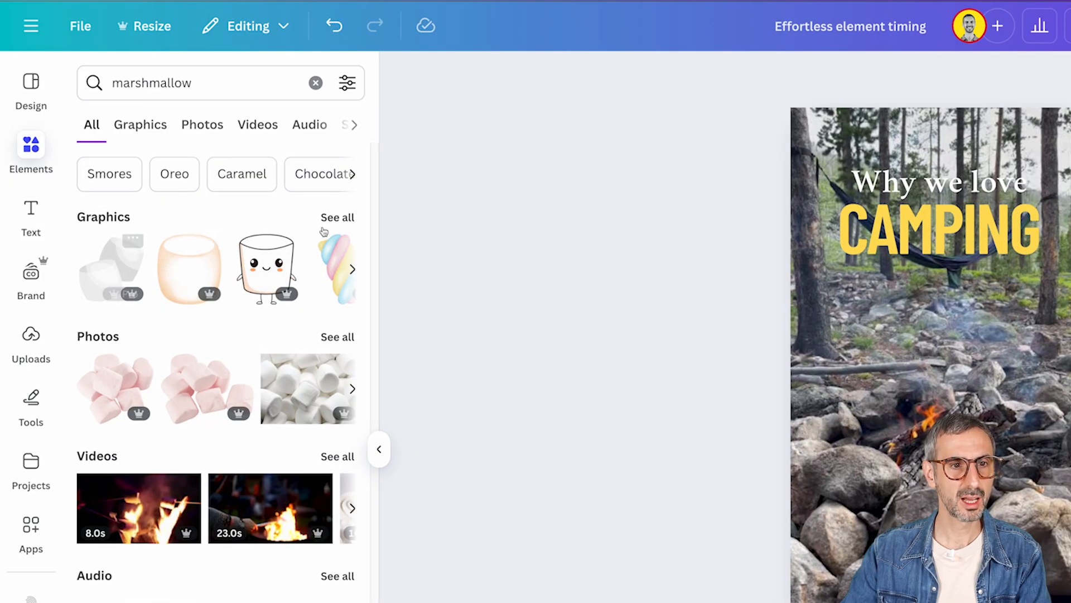
{"action": "left_click", "coordinate": [348, 84]}
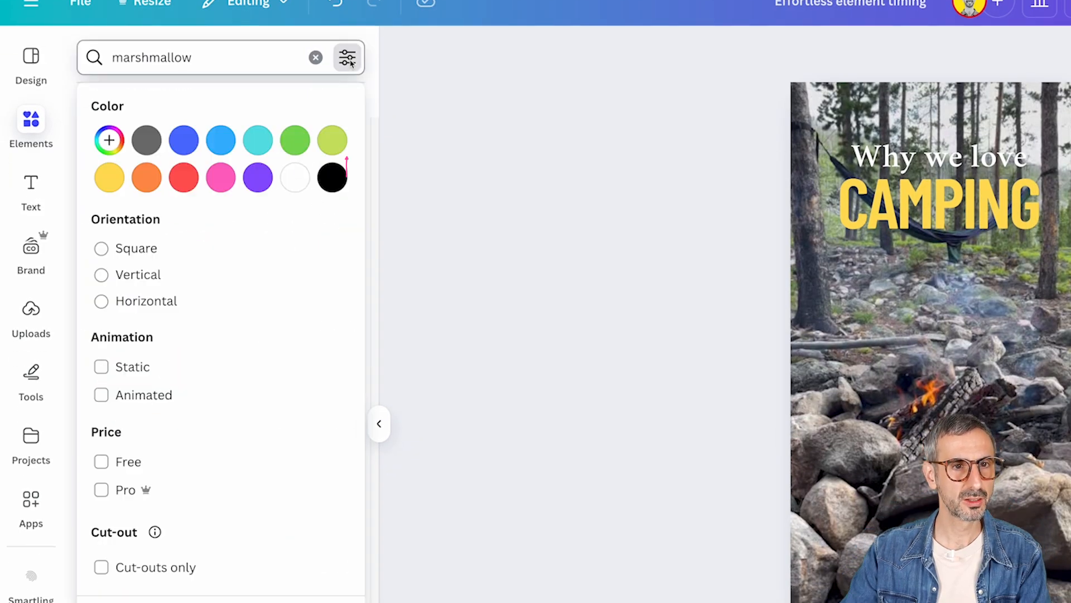
{"action": "left_click", "coordinate": [101, 394]}
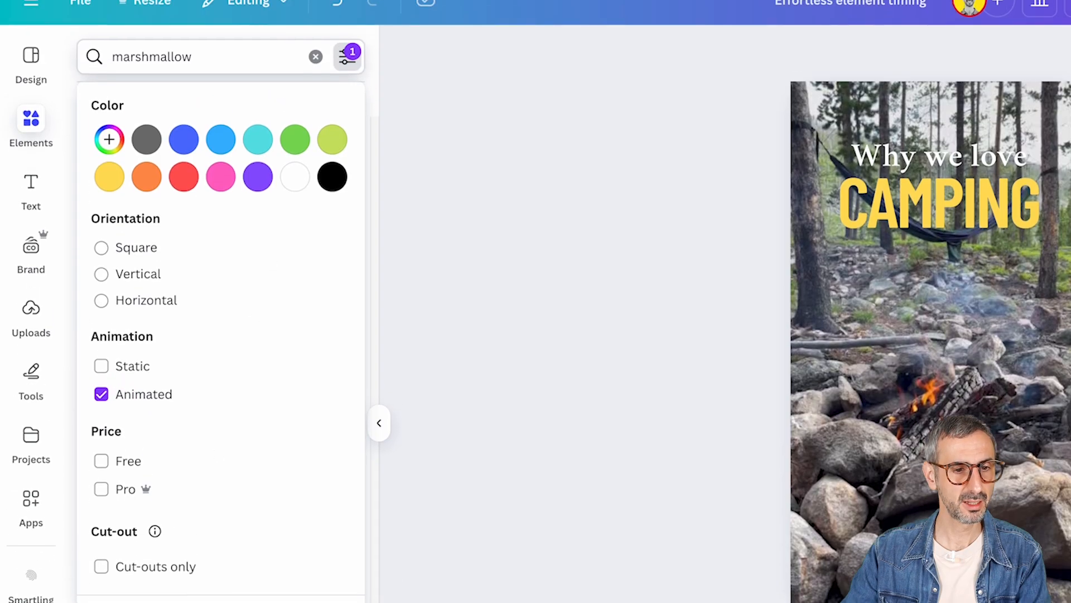
{"action": "left_click", "coordinate": [348, 56]}
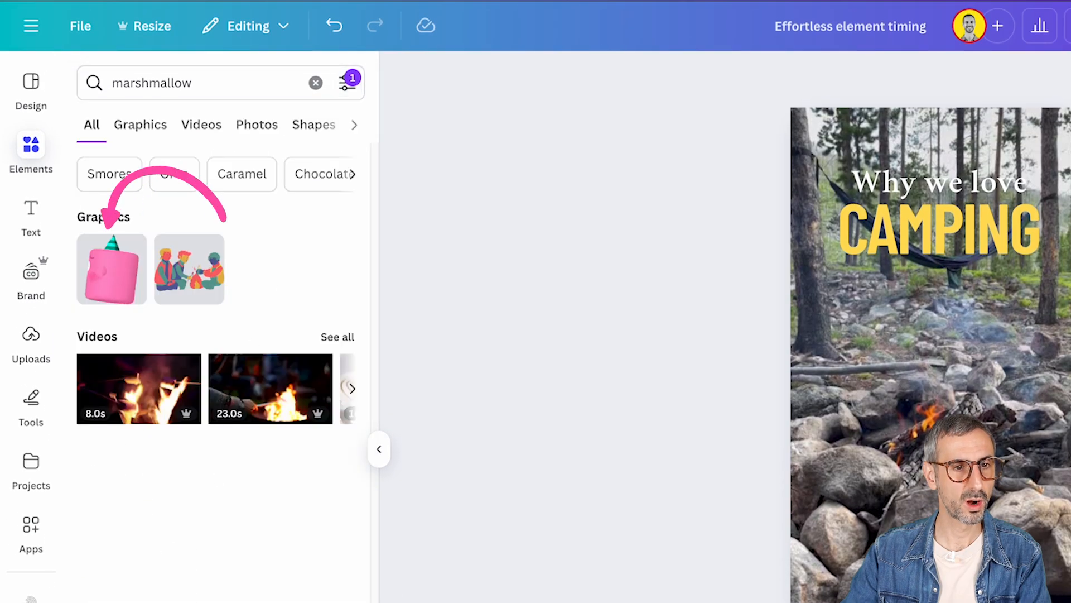
Step: Add the pink animated marshmallow, shrink it, duplicate it to make three on the rocks below the campfire, and tilt two of them
{"action": "left_click", "coordinate": [114, 272]}
{"action": "left_click_drag", "start_coordinate": [953, 211], "coordinate": [792, 398]}
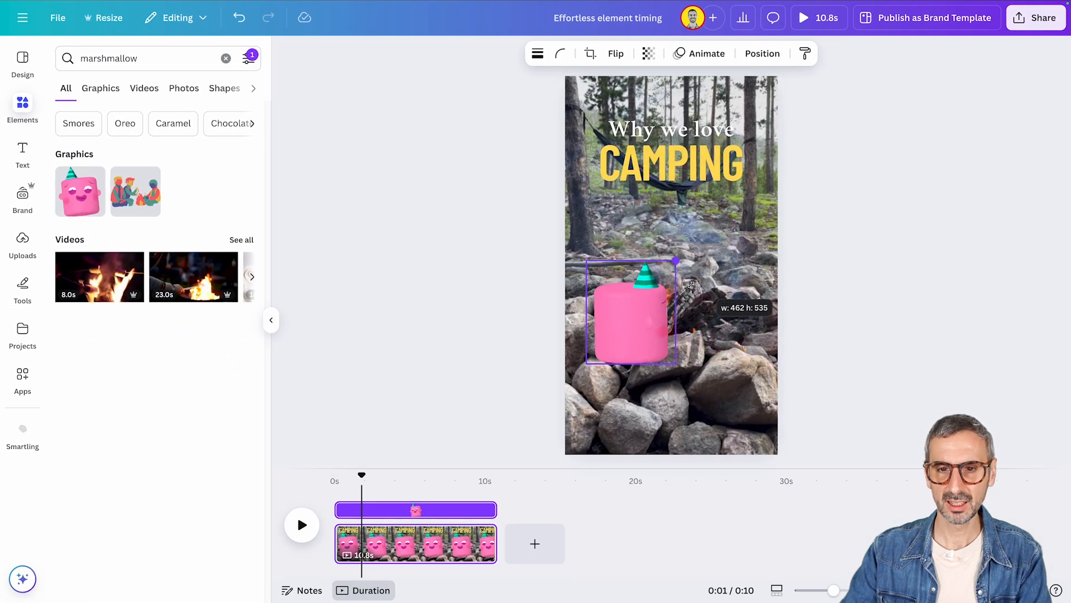
{"action": "left_click_drag", "start_coordinate": [619, 340], "coordinate": [673, 343]}
{"action": "left_click_drag", "start_coordinate": [673, 343], "coordinate": [715, 391], "text": "alt"}
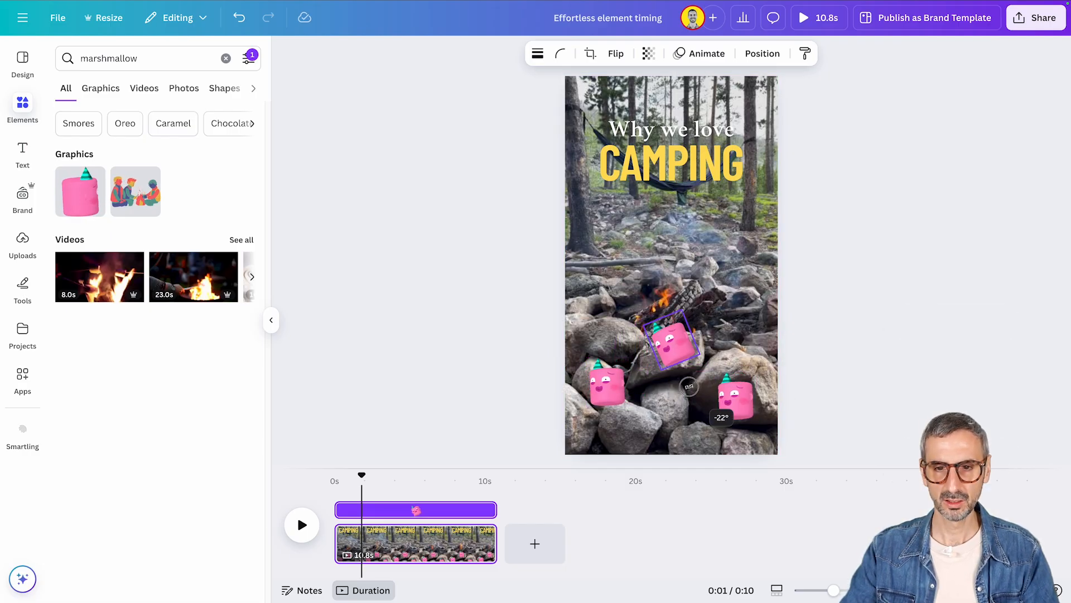
{"action": "left_click_drag", "start_coordinate": [787, 396], "coordinate": [731, 380]}
{"action": "left_click", "coordinate": [464, 383]}
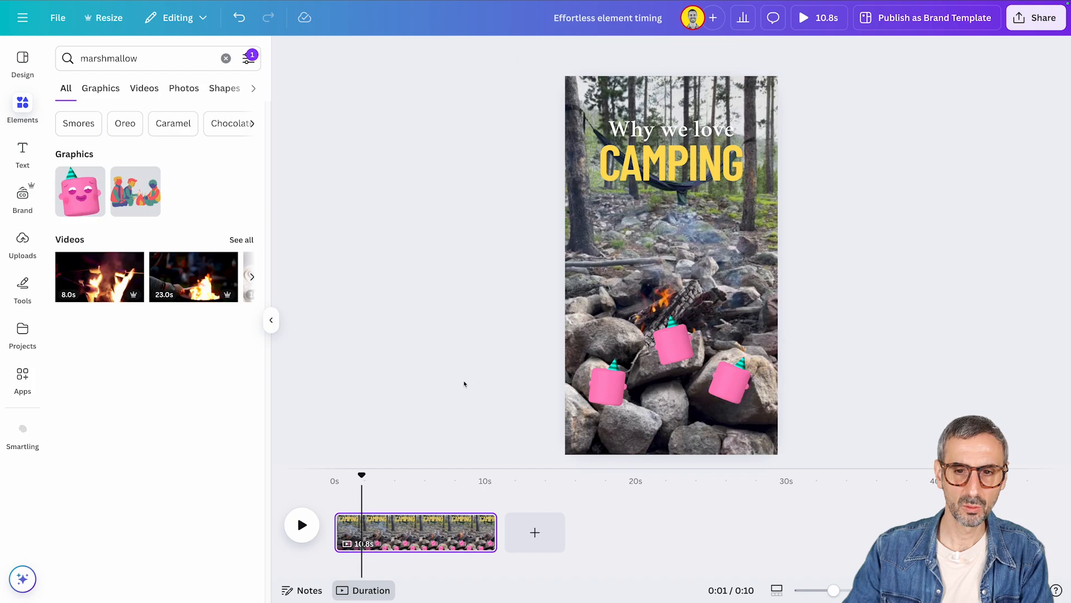
Step: Examine the timing bars of the marshmallow graphics, selecting them individually and all three together
{"action": "left_click", "coordinate": [590, 378]}
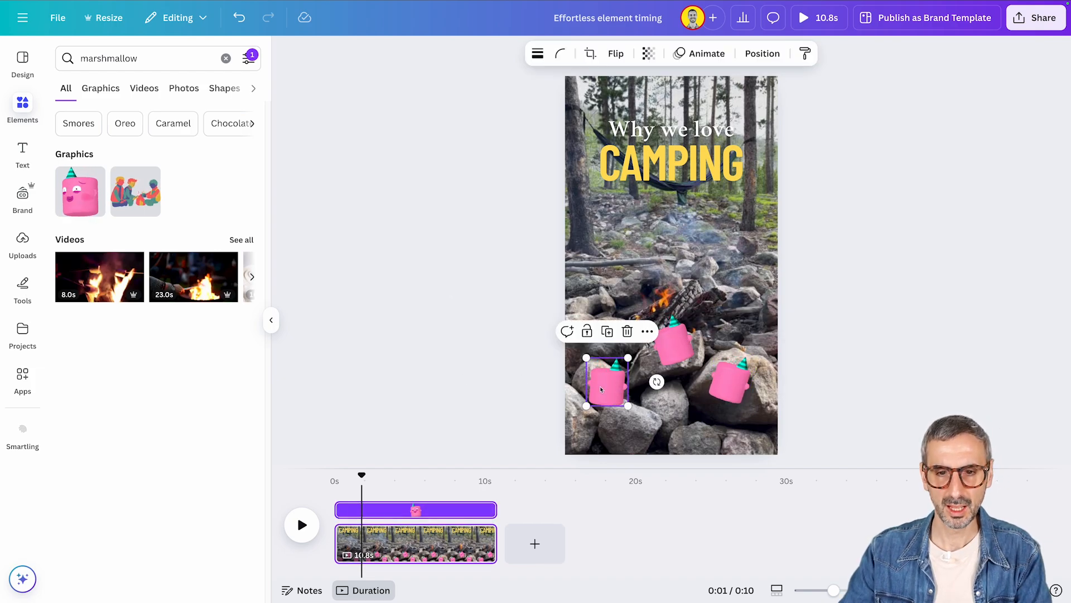
{"action": "left_click", "coordinate": [732, 392]}
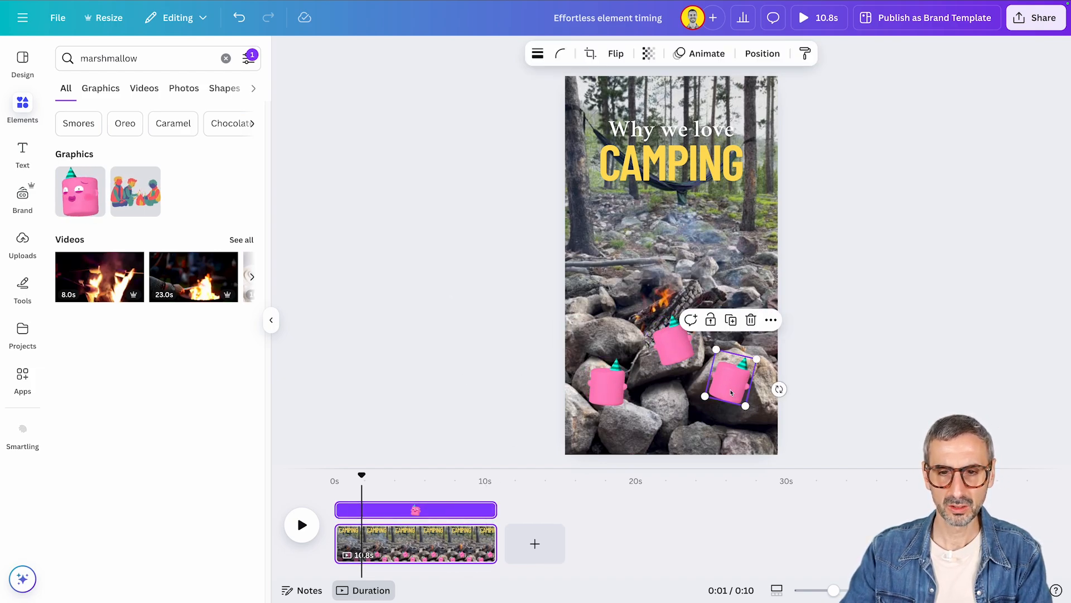
{"action": "left_click", "coordinate": [440, 350]}
{"action": "left_click_drag", "start_coordinate": [457, 267], "coordinate": [837, 452]}
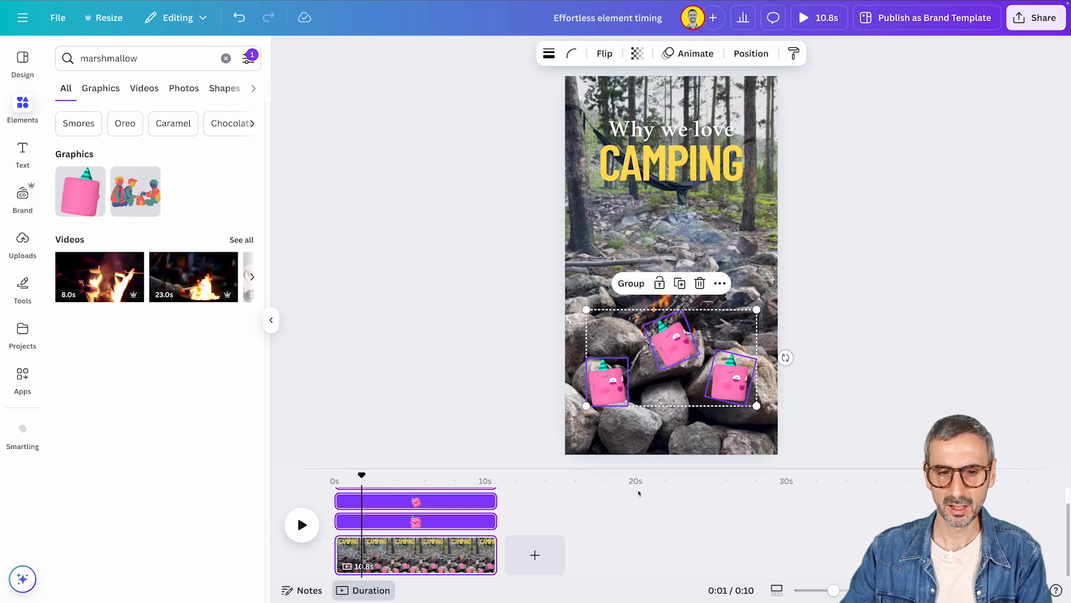
{"action": "left_click", "coordinate": [482, 375]}
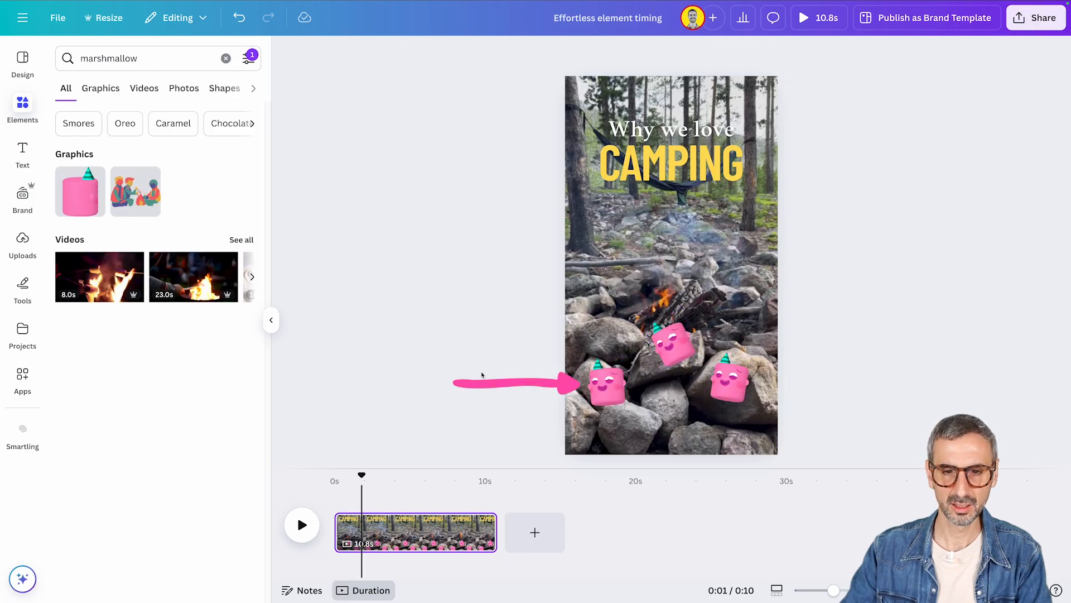
{"action": "left_click", "coordinate": [607, 382]}
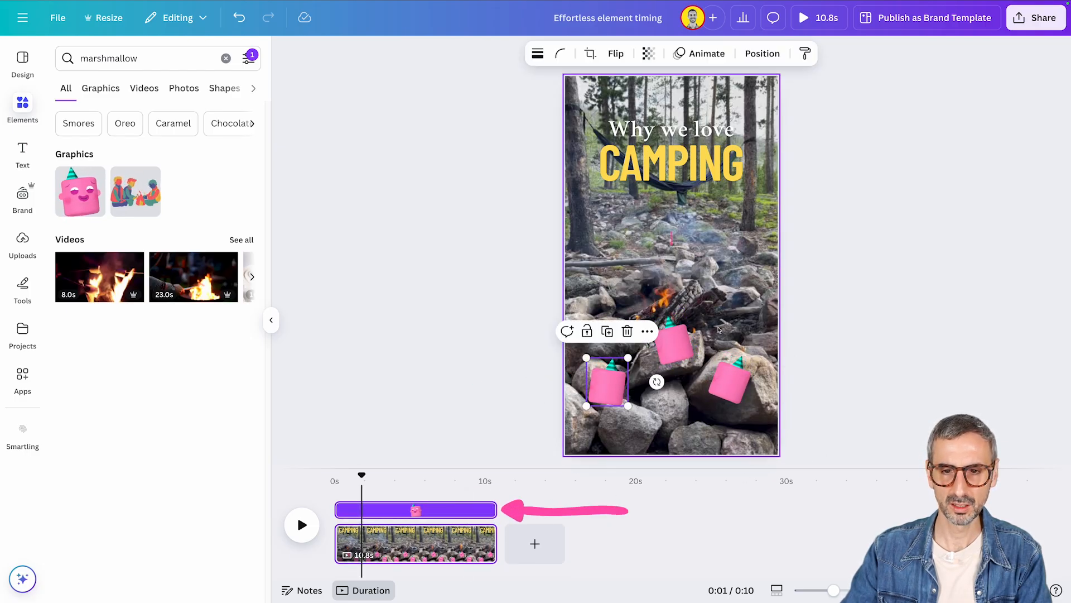
{"action": "left_click", "coordinate": [674, 342]}
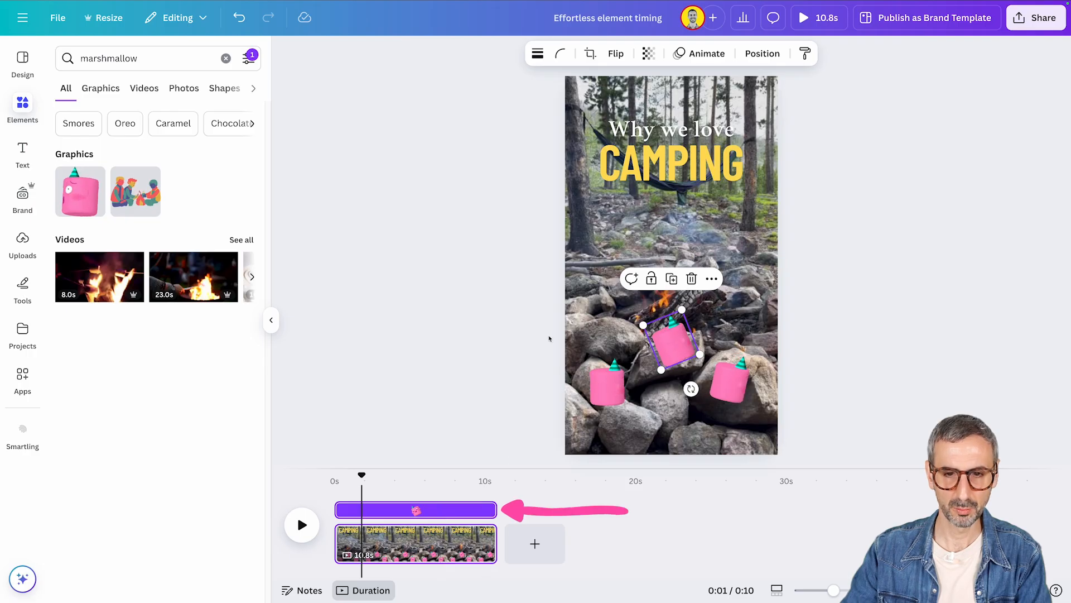
{"action": "left_click_drag", "start_coordinate": [490, 316], "coordinate": [809, 411]}
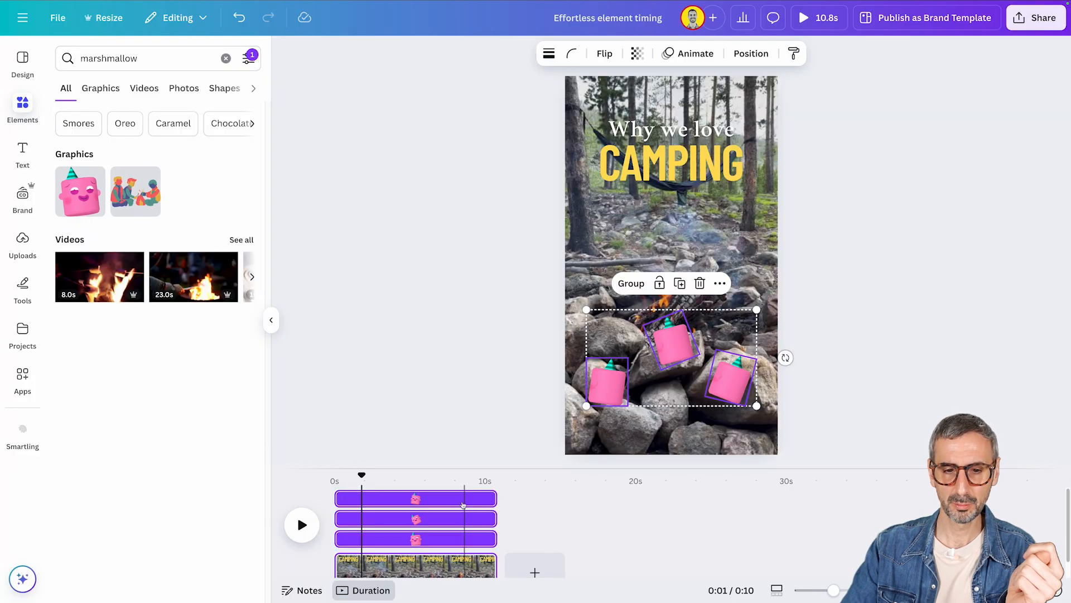
{"action": "scroll", "coordinate": [445, 532], "scroll_direction": "down", "scroll_amount": 1}
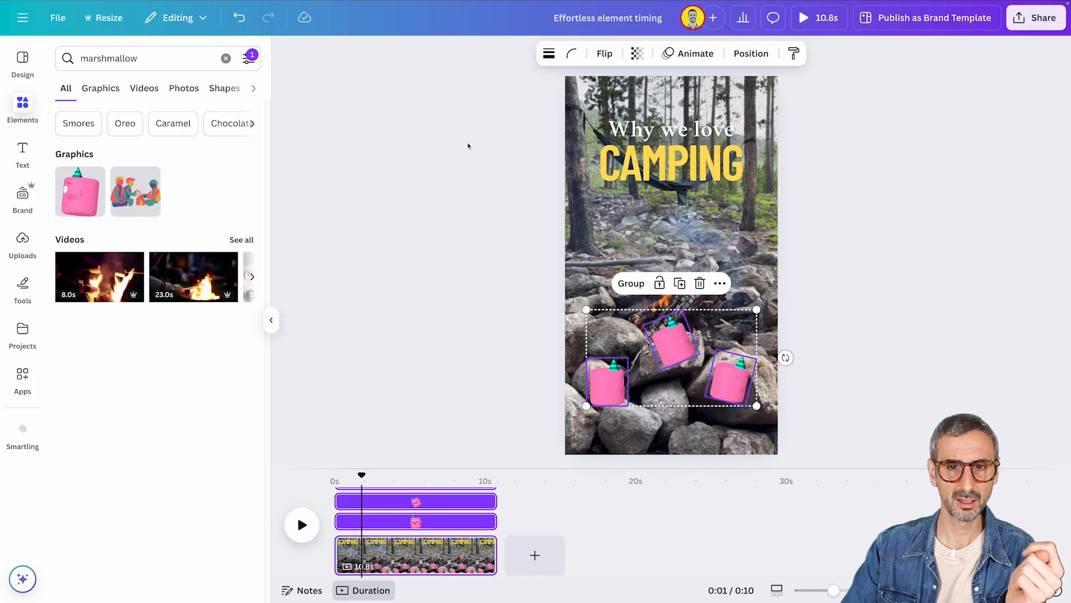
Step: Select both texts and all marshmallows, enlarge the timeline, and stagger the marshmallows' starts at about 3.3, 4.6 and 6.7 seconds
{"action": "left_click_drag", "start_coordinate": [469, 131], "coordinate": [675, 400]}
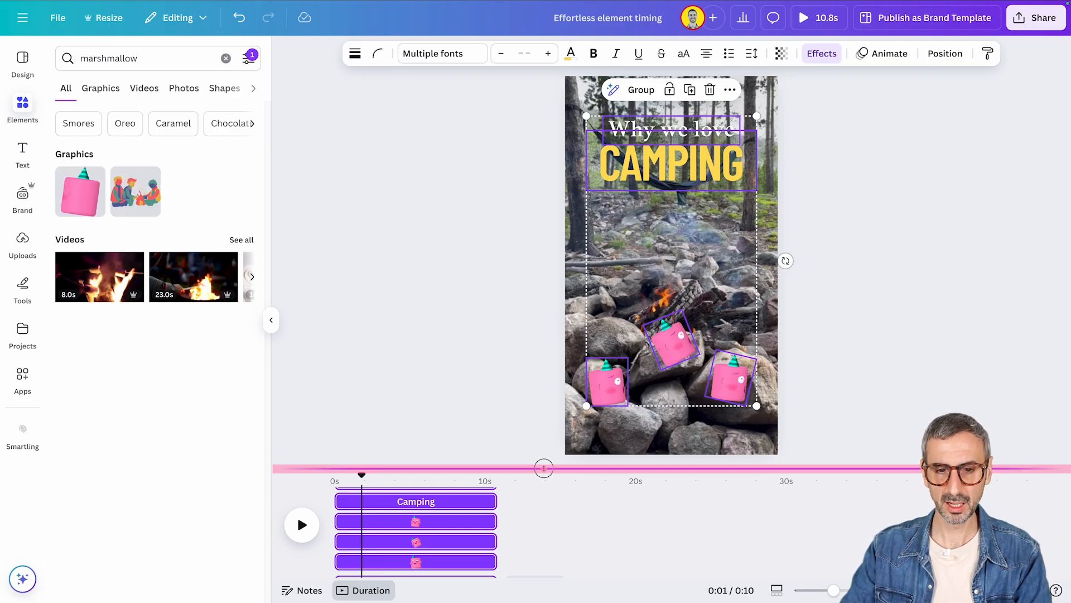
{"action": "left_click_drag", "start_coordinate": [546, 467], "coordinate": [558, 347]}
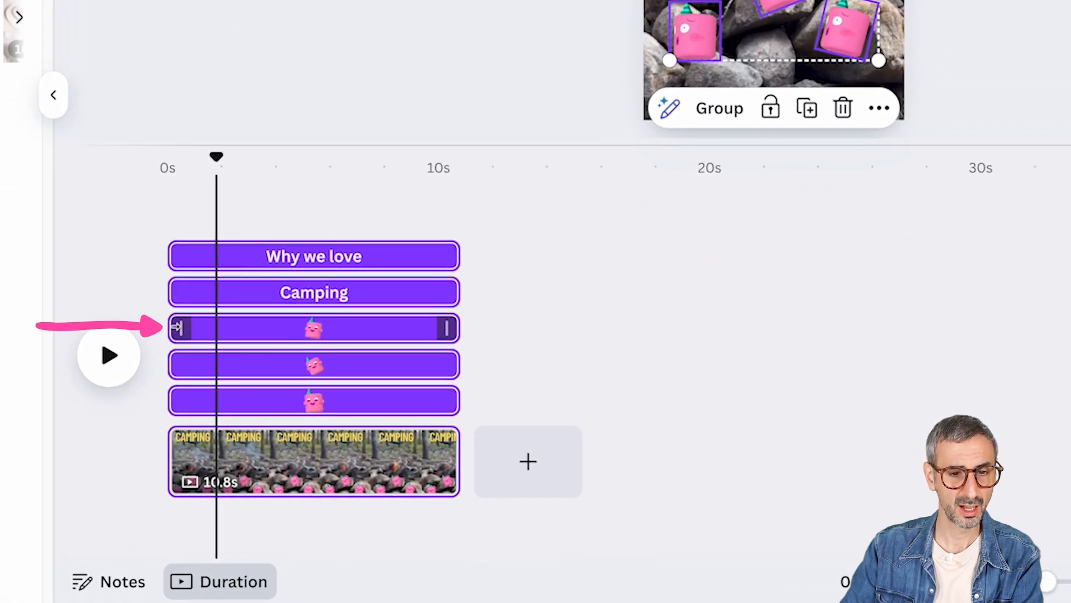
{"action": "left_click_drag", "start_coordinate": [176, 328], "coordinate": [262, 330]}
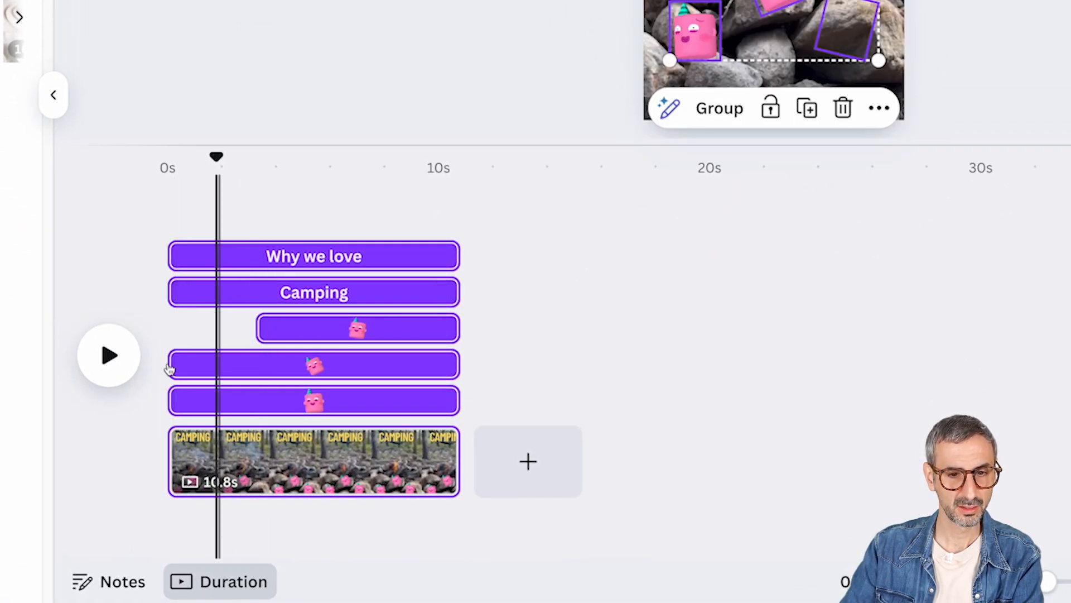
{"action": "left_click_drag", "start_coordinate": [176, 363], "coordinate": [296, 358]}
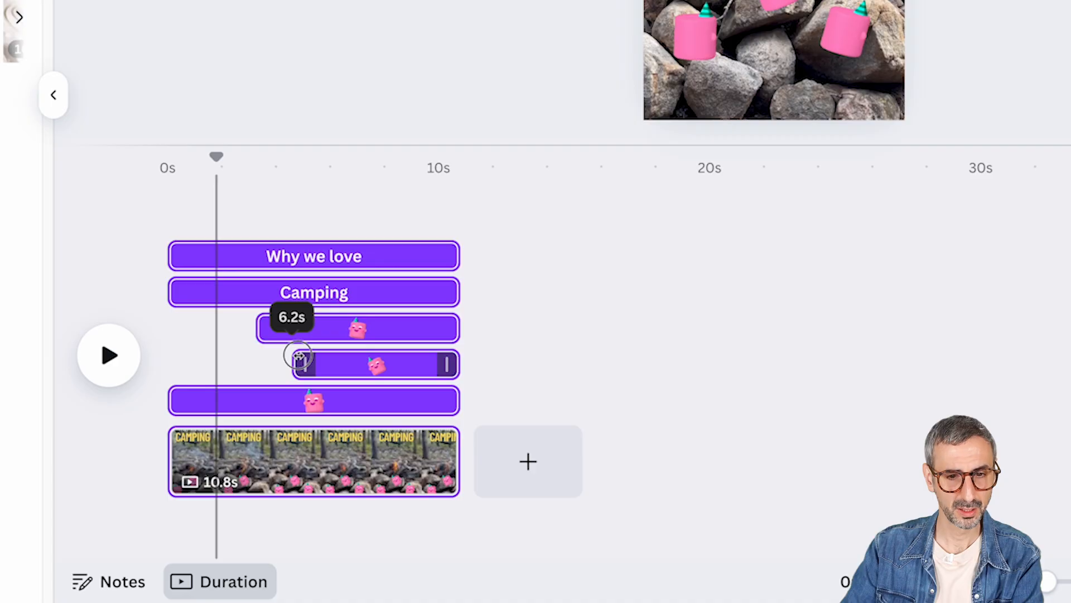
{"action": "left_click_drag", "start_coordinate": [176, 400], "coordinate": [354, 400]}
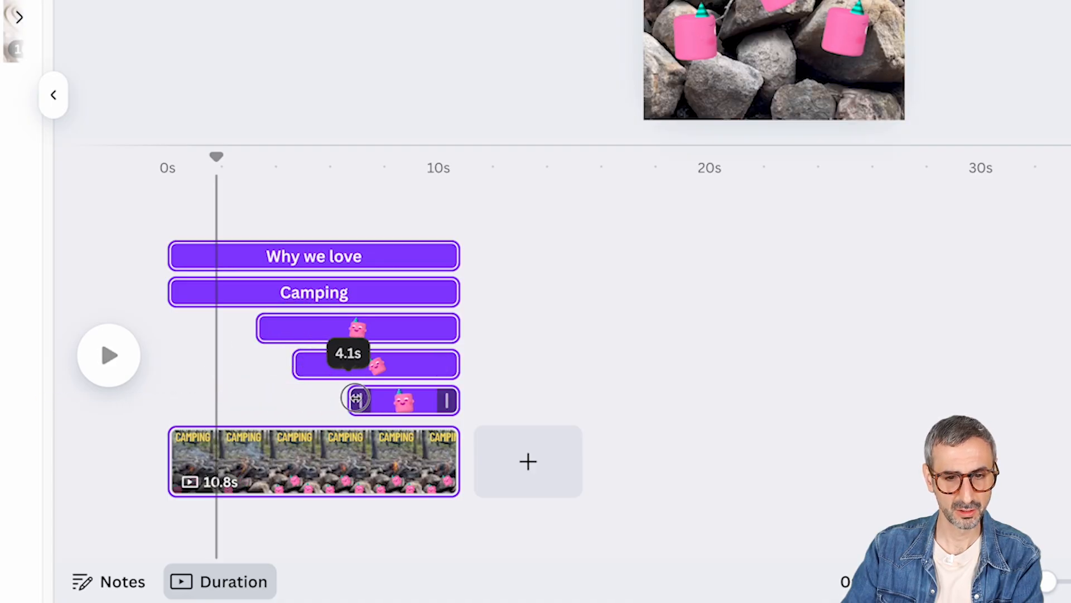
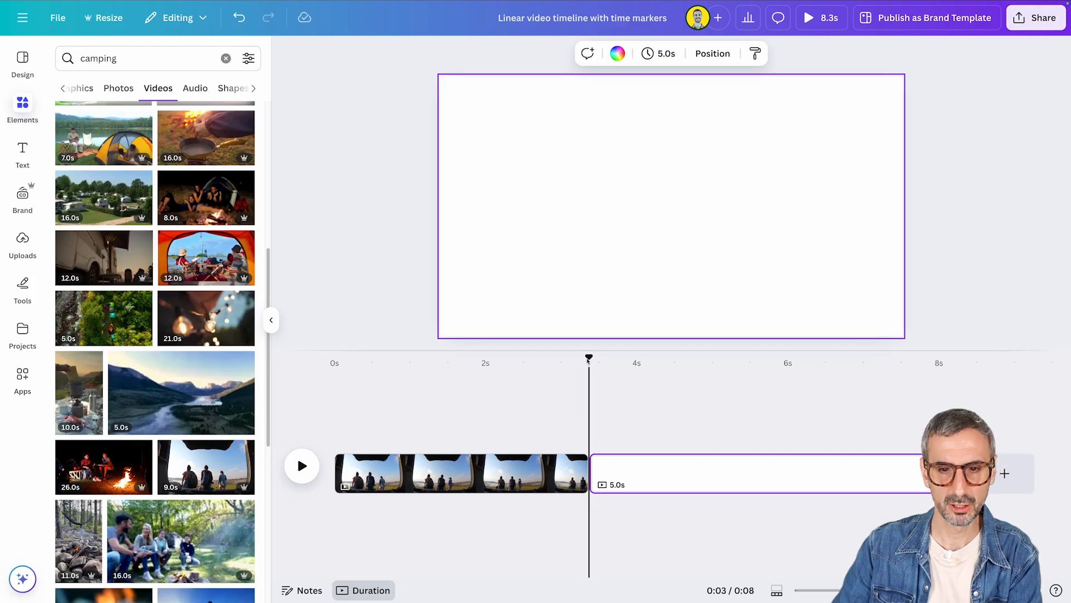
Step: Add the 26-second campfire video with the seated people to the blank second page and set it as the page background
{"action": "mouse_move", "coordinate": [591, 361]}
{"action": "left_mouse_down"}
{"action": "mouse_move", "coordinate": [496, 361]}
{"action": "mouse_move", "coordinate": [577, 370]}
{"action": "left_mouse_up"}
{"action": "left_click", "coordinate": [723, 488]}
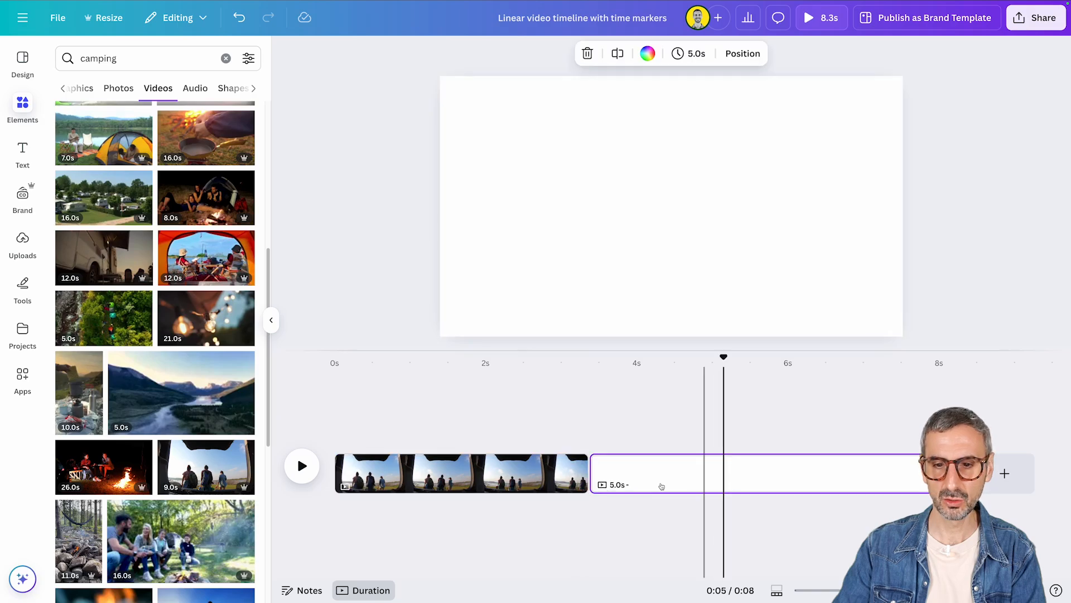
{"action": "left_click", "coordinate": [106, 468]}
{"action": "right_click", "coordinate": [665, 234]}
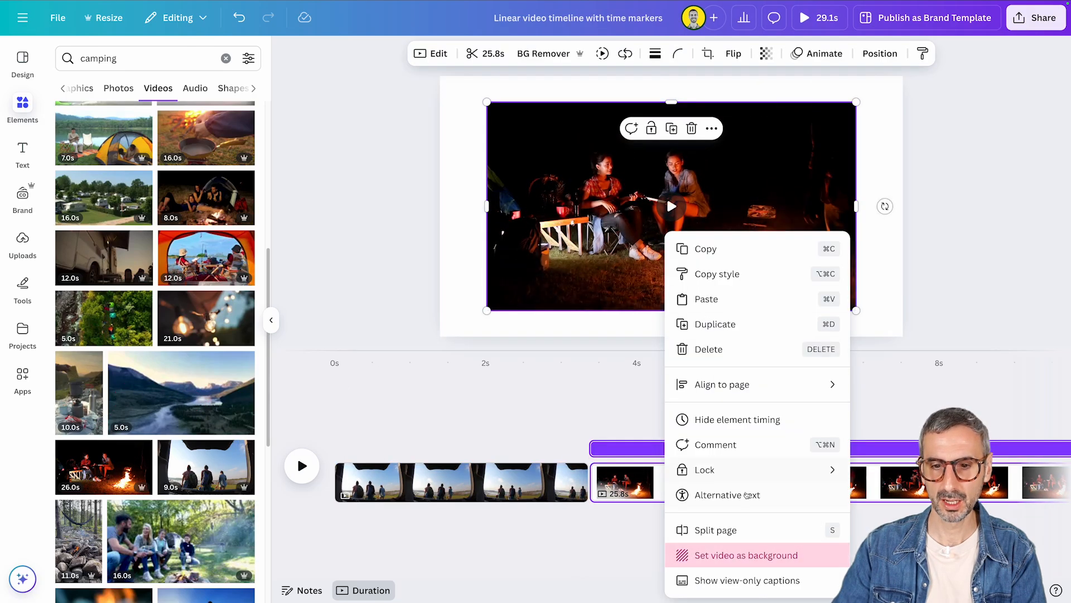
{"action": "left_click", "coordinate": [747, 555]}
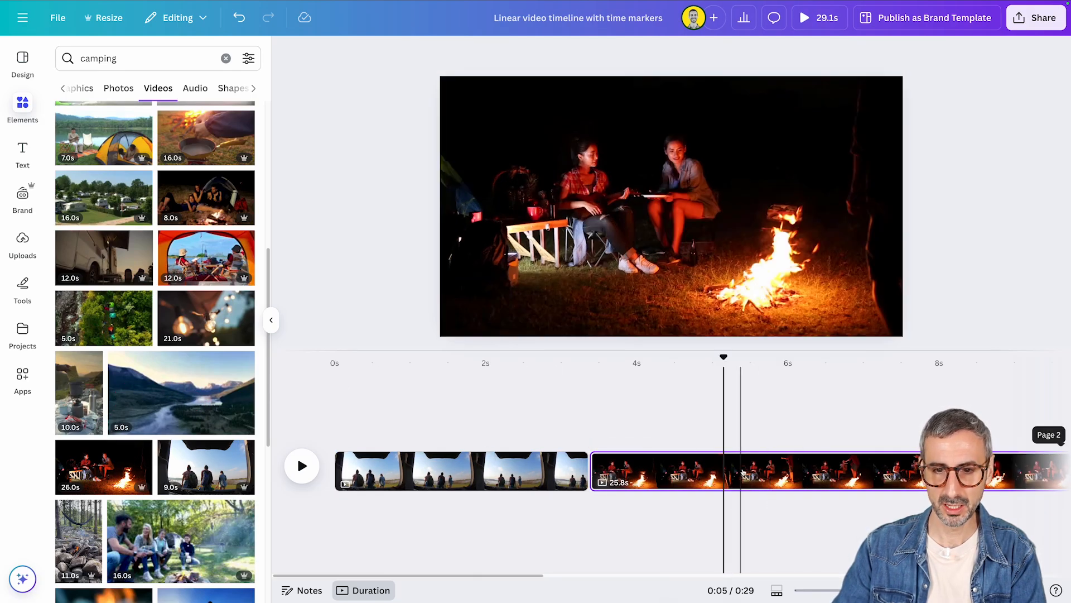
Step: Zoom the timeline out to 68% and scrub through the campfire clip to about 20 seconds
{"action": "left_click_drag", "start_coordinate": [725, 362], "coordinate": [798, 384]}
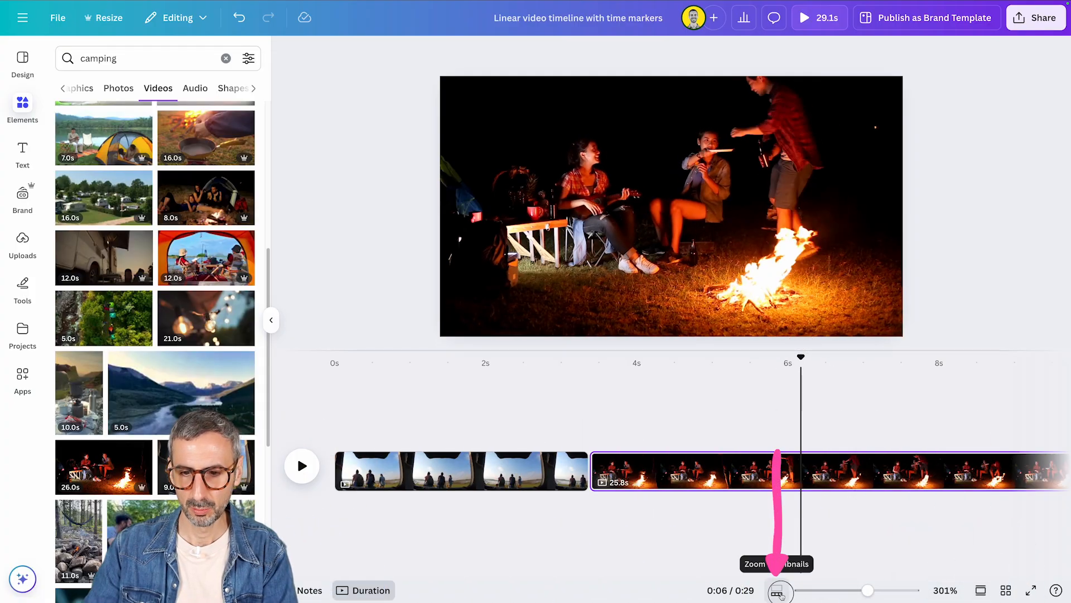
{"action": "left_click_drag", "start_coordinate": [868, 590], "coordinate": [814, 592]}
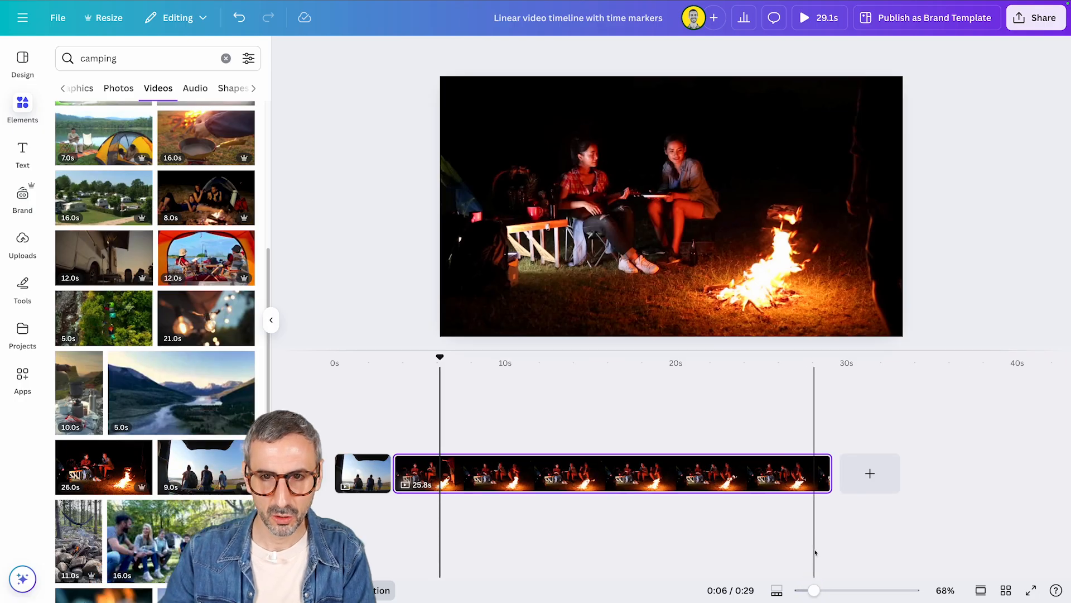
{"action": "left_click_drag", "start_coordinate": [440, 357], "coordinate": [691, 370]}
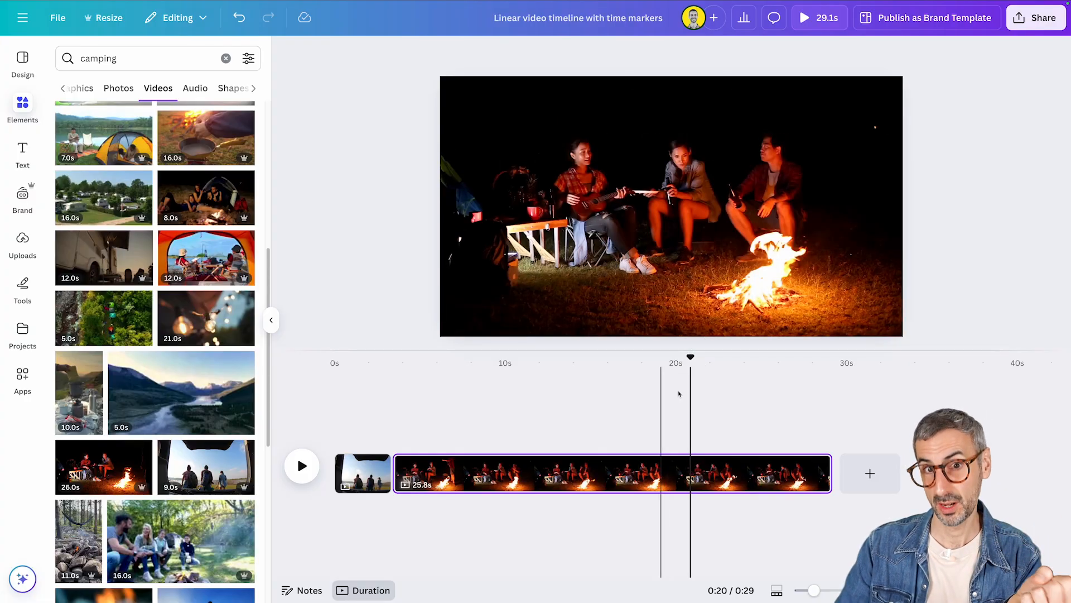
Step: Go to about 2 seconds in the first clip and add the subheading "Day 01" near the frame's upper-right corner
{"action": "left_click", "coordinate": [545, 380]}
{"action": "left_click_drag", "start_coordinate": [546, 380], "coordinate": [382, 408]}
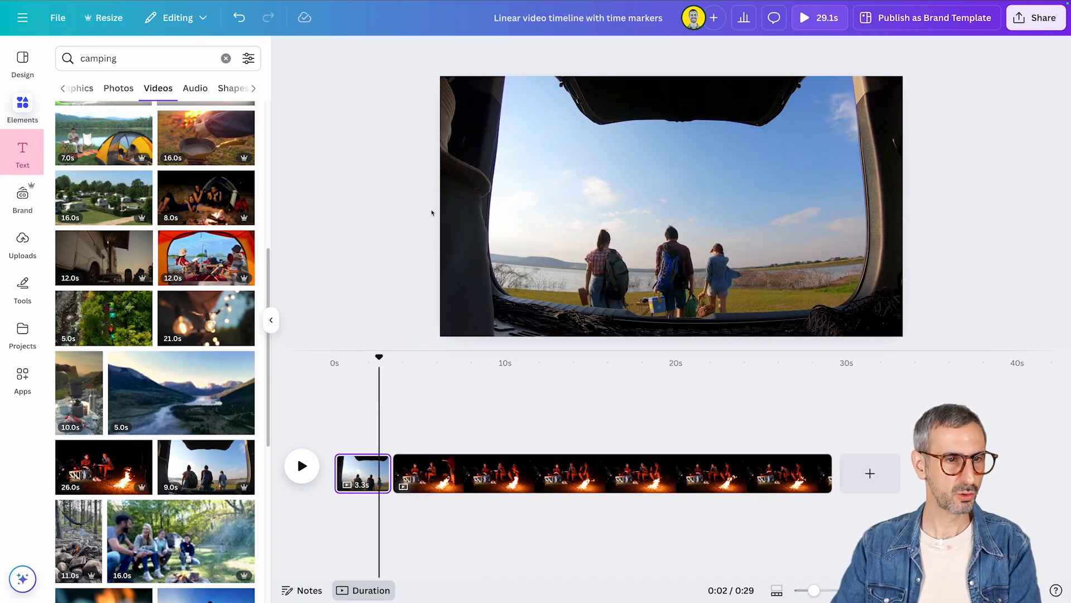
{"action": "left_click", "coordinate": [23, 150]}
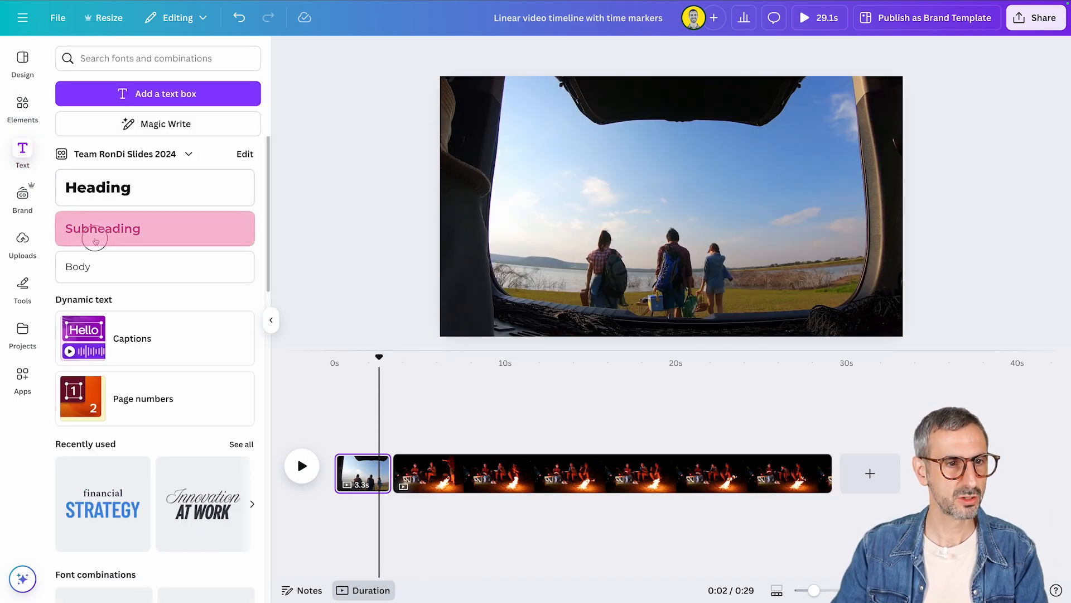
{"action": "left_click", "coordinate": [91, 238]}
{"action": "left_click_drag", "start_coordinate": [682, 243], "coordinate": [852, 148]}
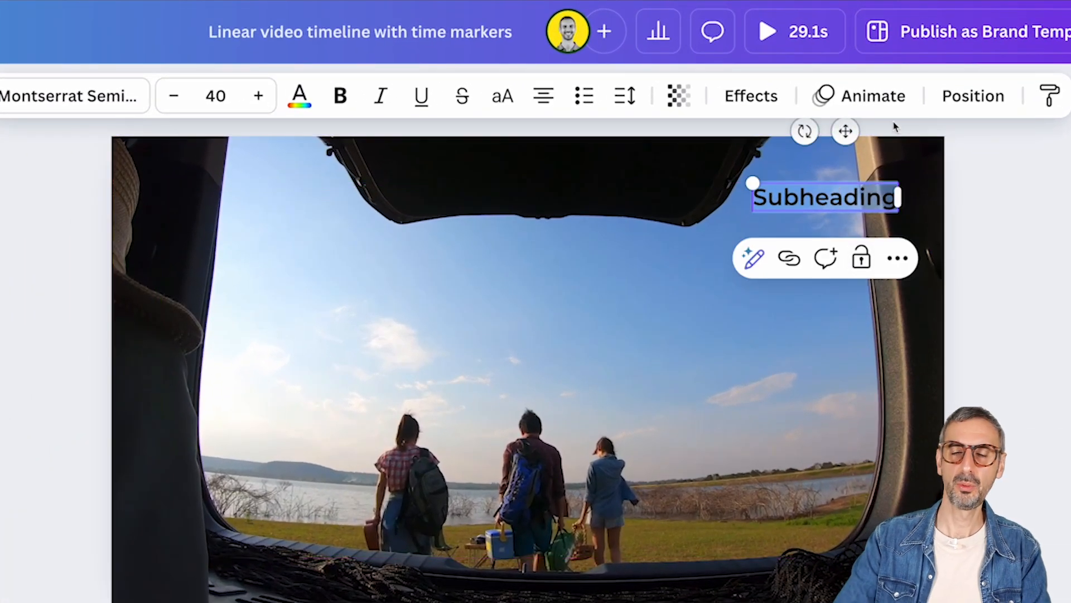
{"action": "type", "text": "Day 01"}
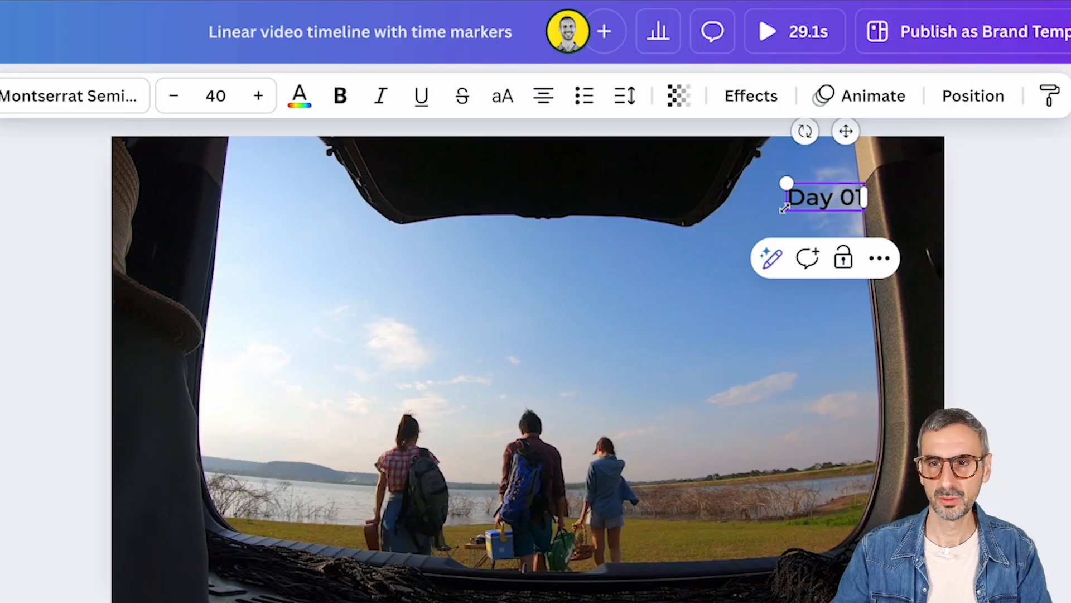
{"action": "left_click", "coordinate": [784, 211]}
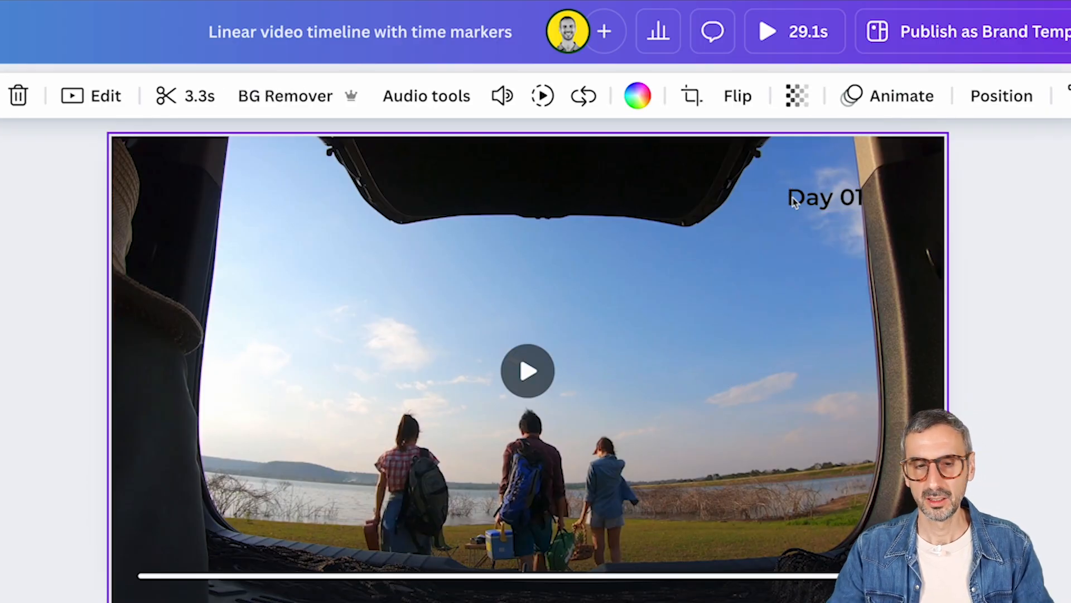
Step: Duplicate the "Day 01" text directly below itself, change the copy to "14:00", and align its start with the text above
{"action": "left_click_drag", "start_coordinate": [805, 203], "coordinate": [806, 238]}
{"action": "double_click", "coordinate": [820, 240]}
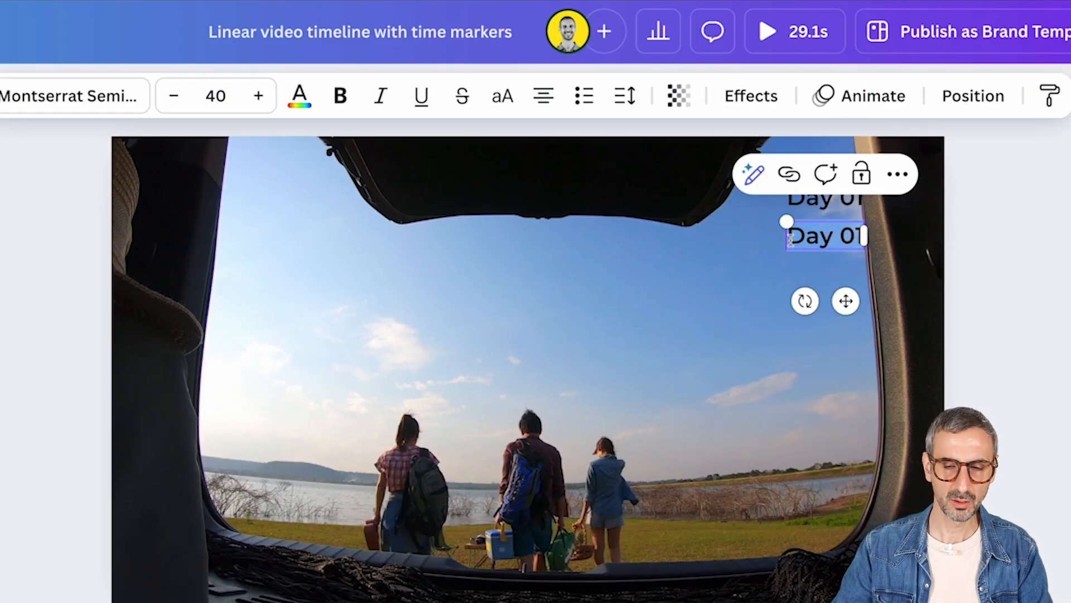
{"action": "type", "text": "14:00"}
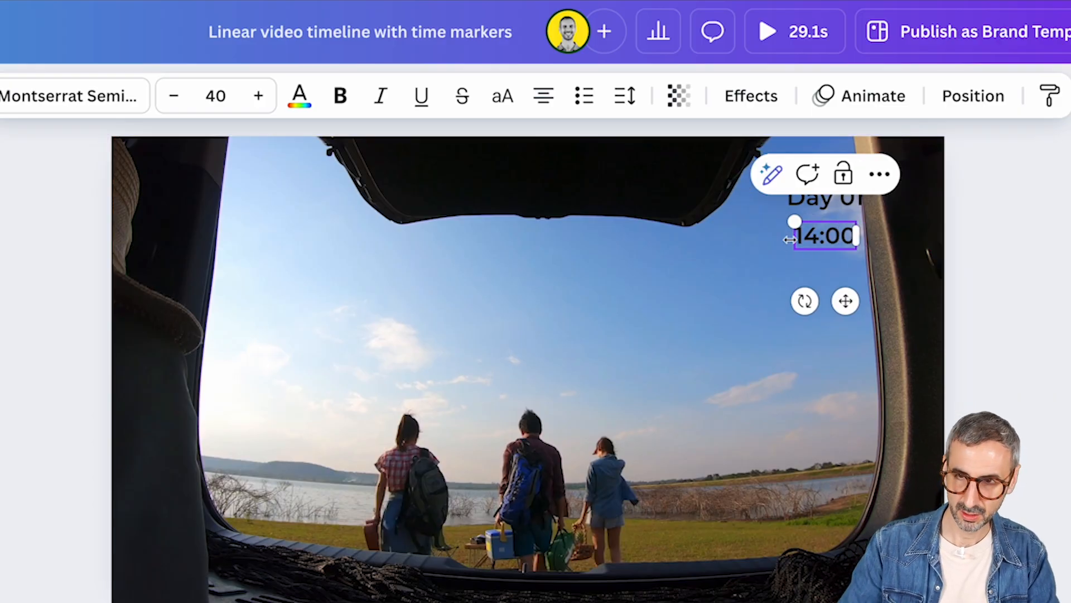
{"action": "left_click", "coordinate": [798, 282]}
{"action": "left_click", "coordinate": [832, 234]}
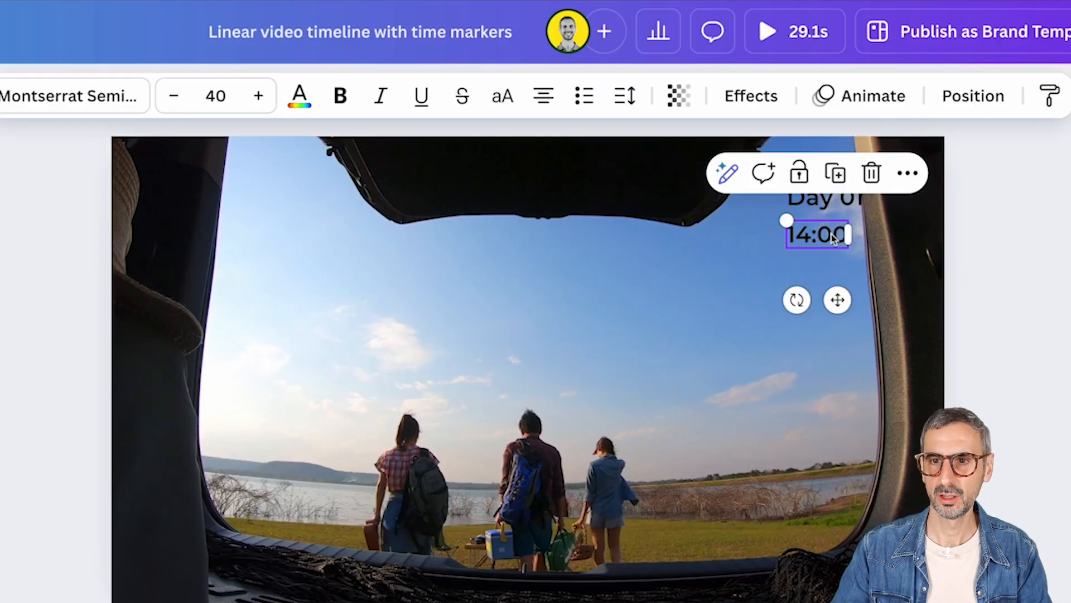
{"action": "left_click", "coordinate": [997, 189]}
Step: Apply the Background effect in white to both the "Day 01" and "14:00" texts
{"action": "left_click_drag", "start_coordinate": [998, 188], "coordinate": [835, 236]}
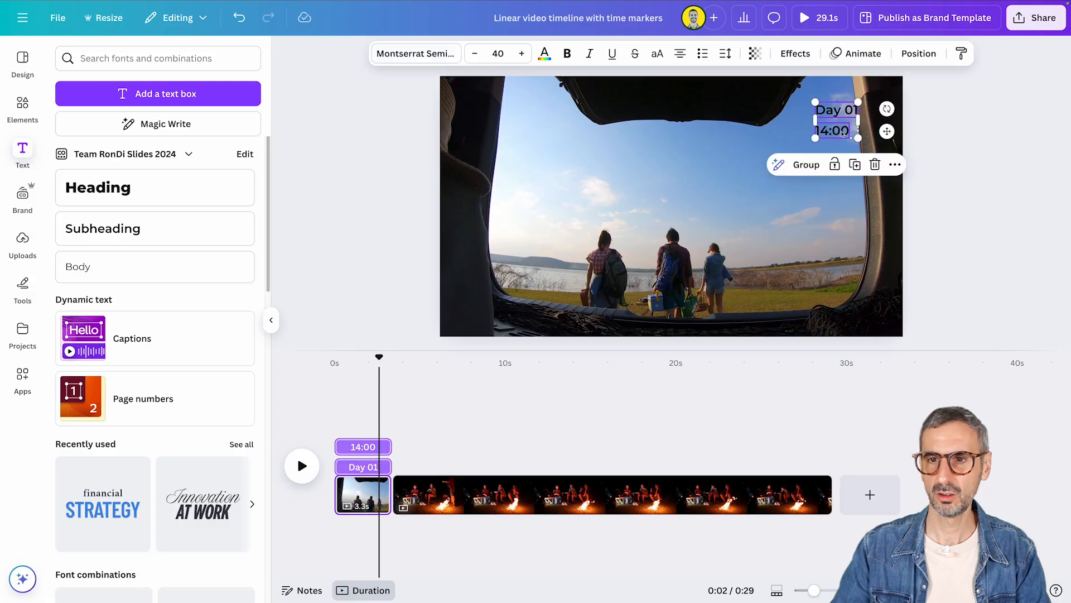
{"action": "left_click", "coordinate": [545, 53]}
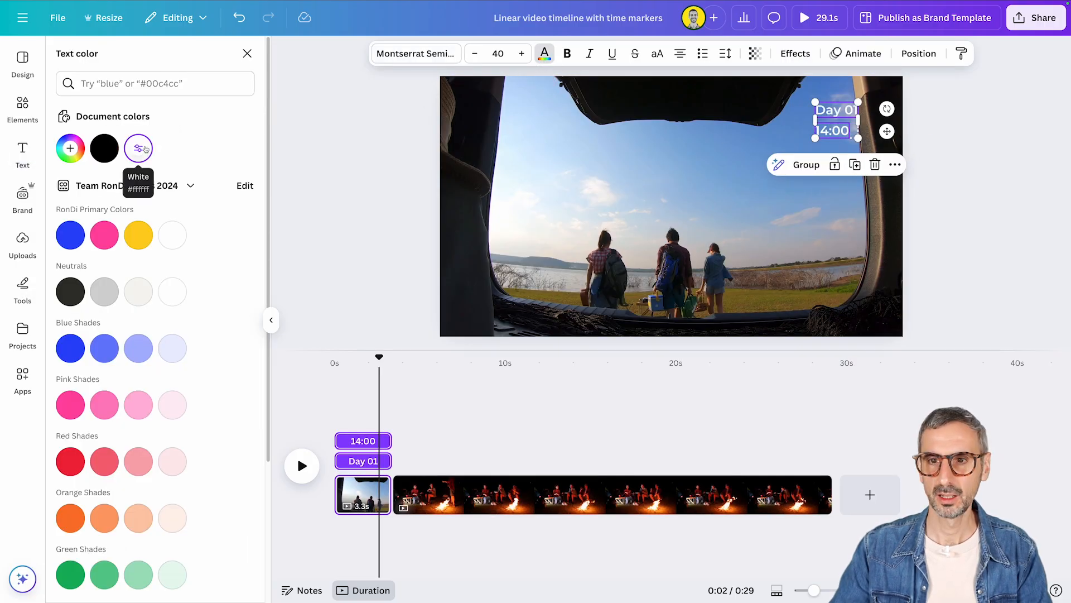
{"action": "left_click", "coordinate": [795, 53]}
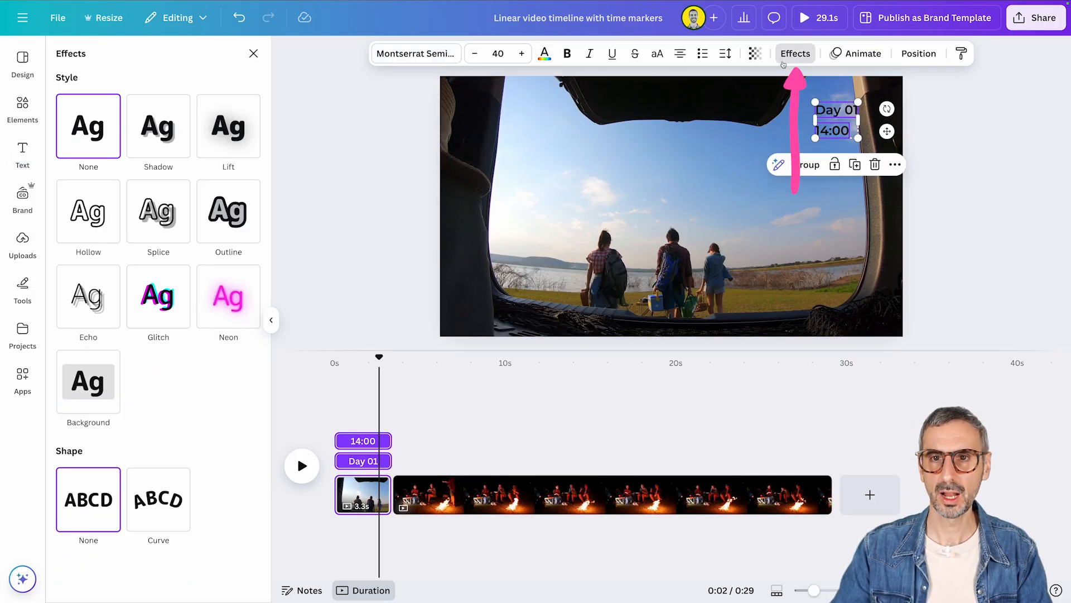
{"action": "left_click", "coordinate": [101, 410]}
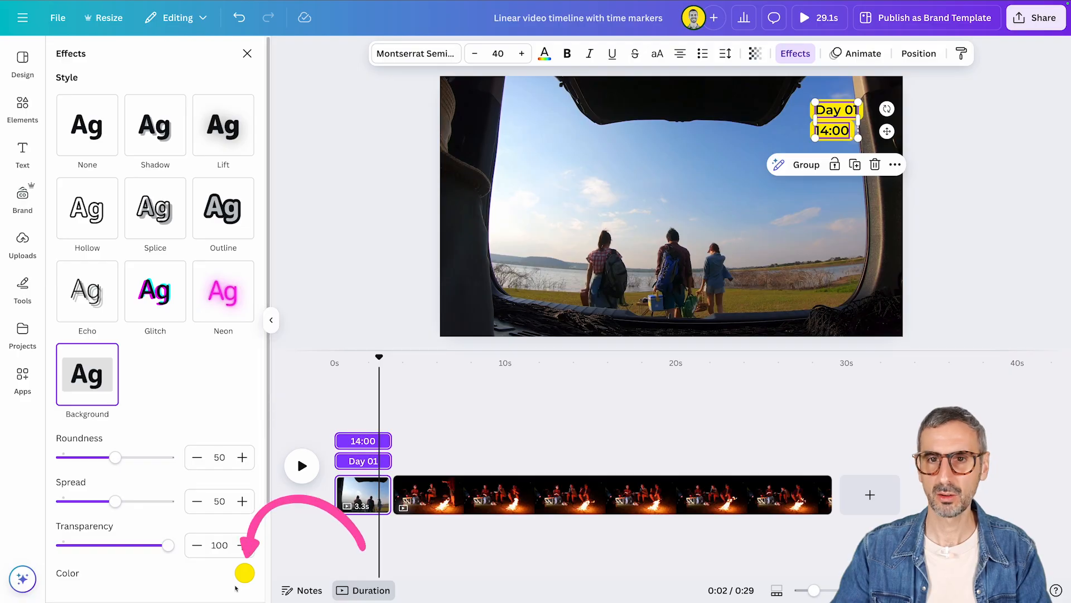
{"action": "left_click", "coordinate": [244, 573]}
{"action": "left_click", "coordinate": [166, 364]}
{"action": "left_click", "coordinate": [966, 268]}
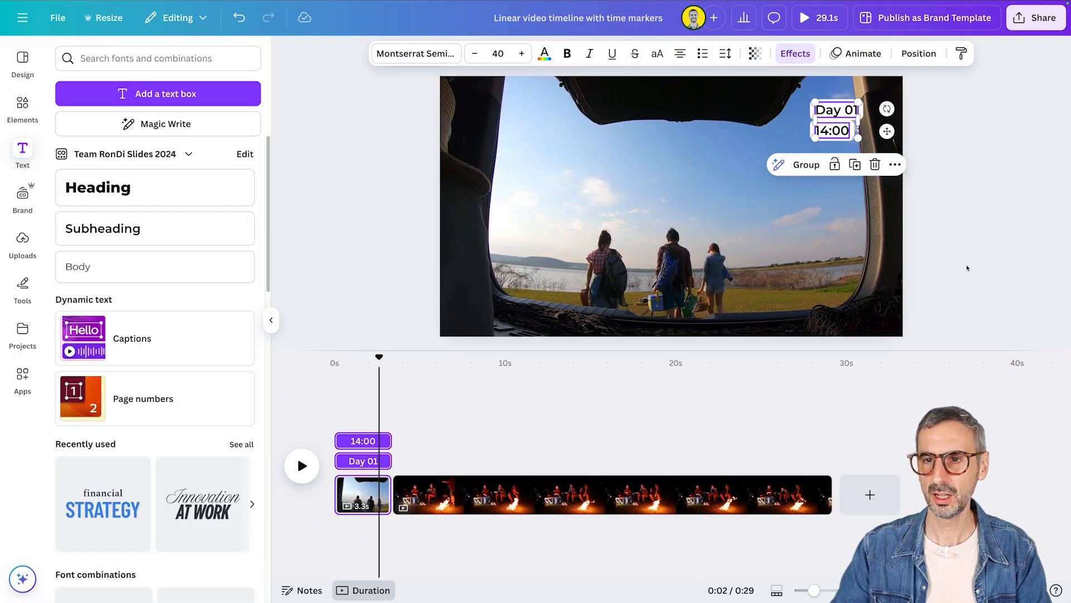
Step: Move the "14:00" label slightly down to leave a gap below "Day 01", and enlarge the video preview by shrinking the timeline area
{"action": "left_click_drag", "start_coordinate": [835, 144], "coordinate": [835, 148]}
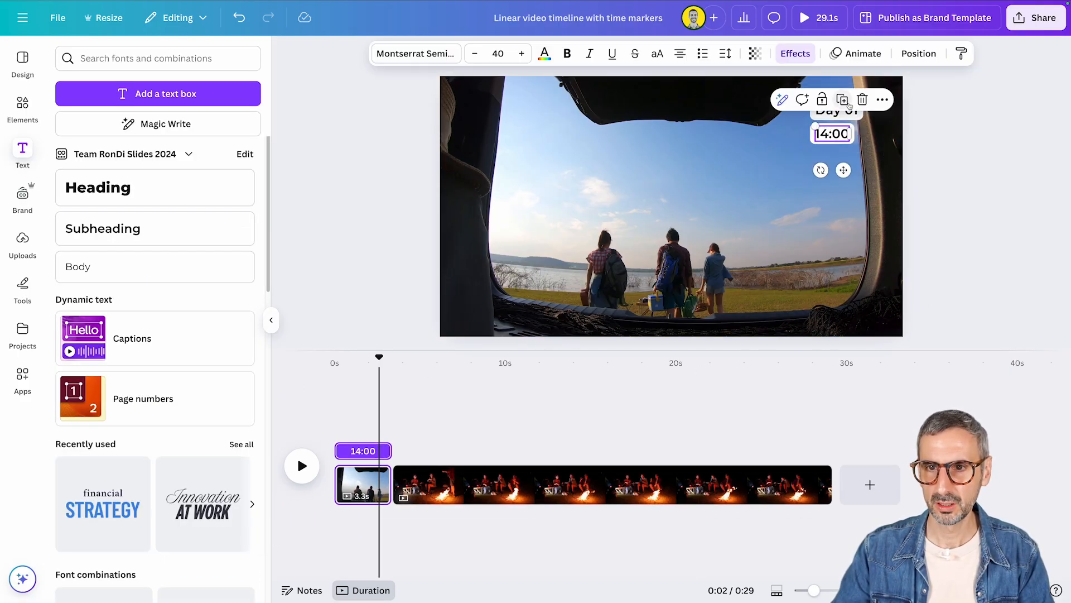
{"action": "left_click", "coordinate": [954, 172]}
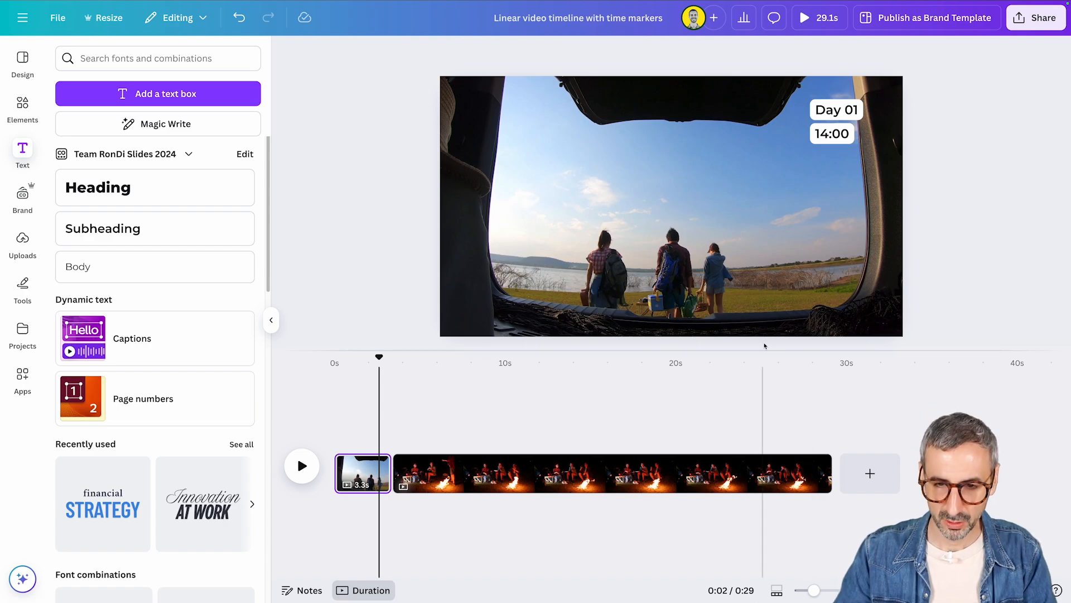
{"action": "left_click_drag", "start_coordinate": [765, 352], "coordinate": [775, 420]}
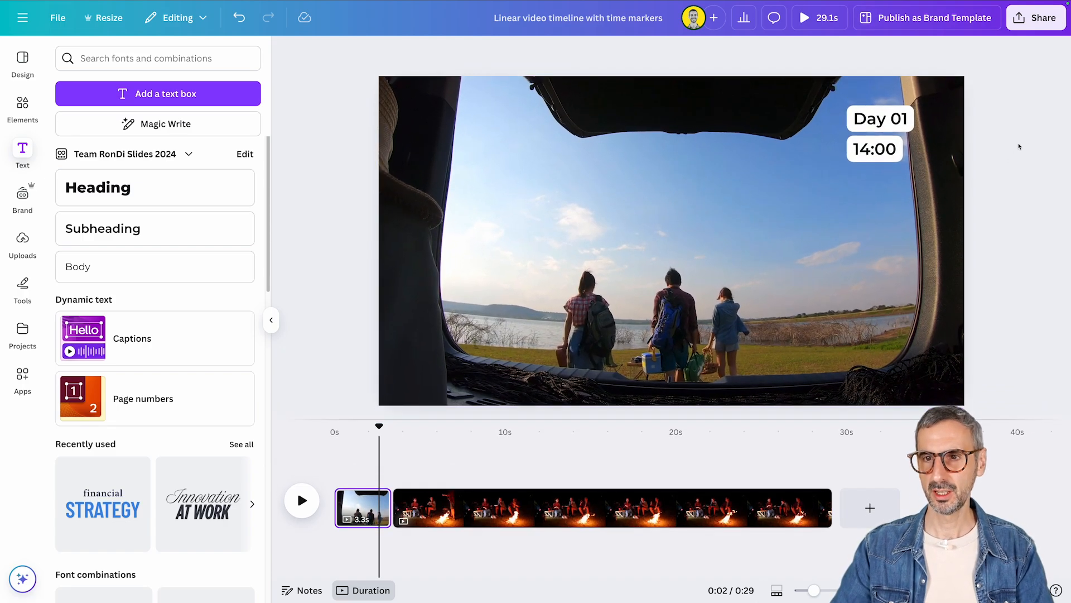
Step: Copy both labels to the campfire clip at about 12 seconds and change the copied time text to "21:30"
{"action": "left_click_drag", "start_coordinate": [878, 118], "coordinate": [878, 119]}
{"action": "key", "text": "ctrl+c"}
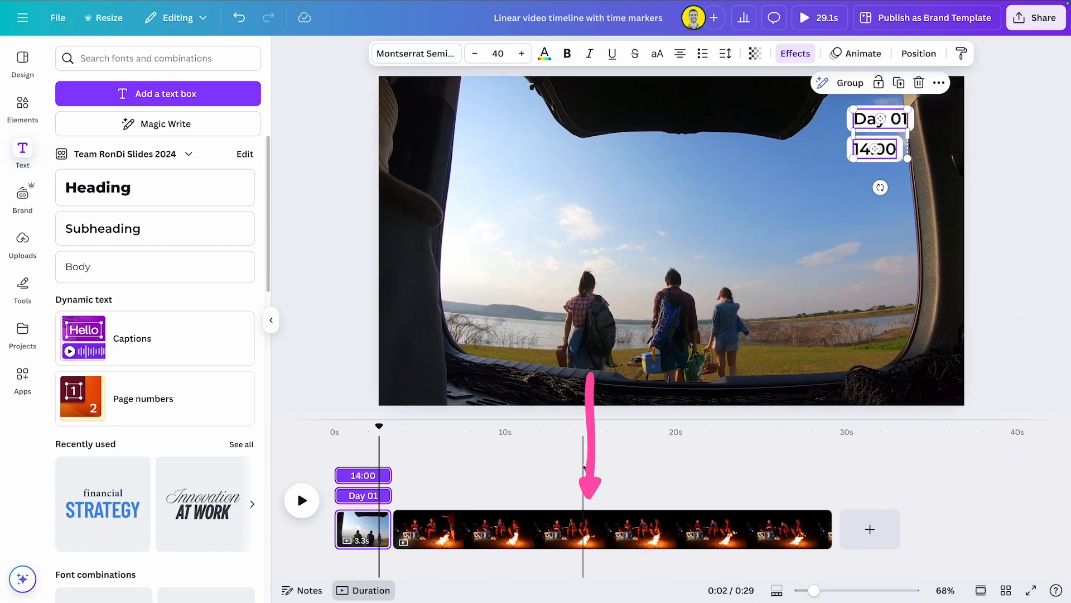
{"action": "left_click", "coordinate": [545, 508]}
{"action": "key", "text": "ctrl+v"}
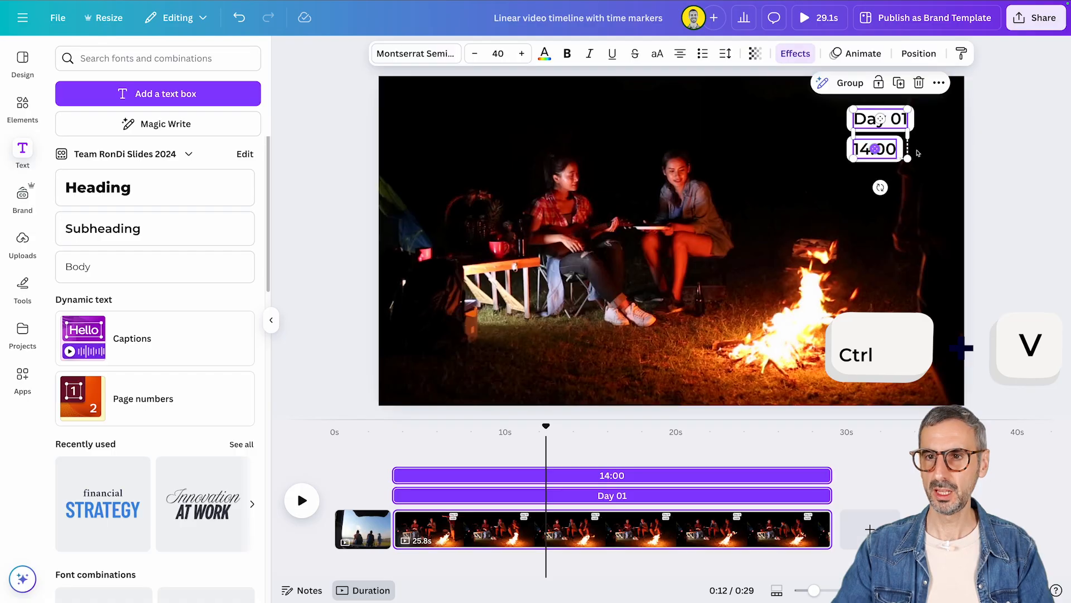
{"action": "left_click", "coordinate": [978, 171]}
{"action": "left_click", "coordinate": [869, 152]}
{"action": "double_click", "coordinate": [868, 150]}
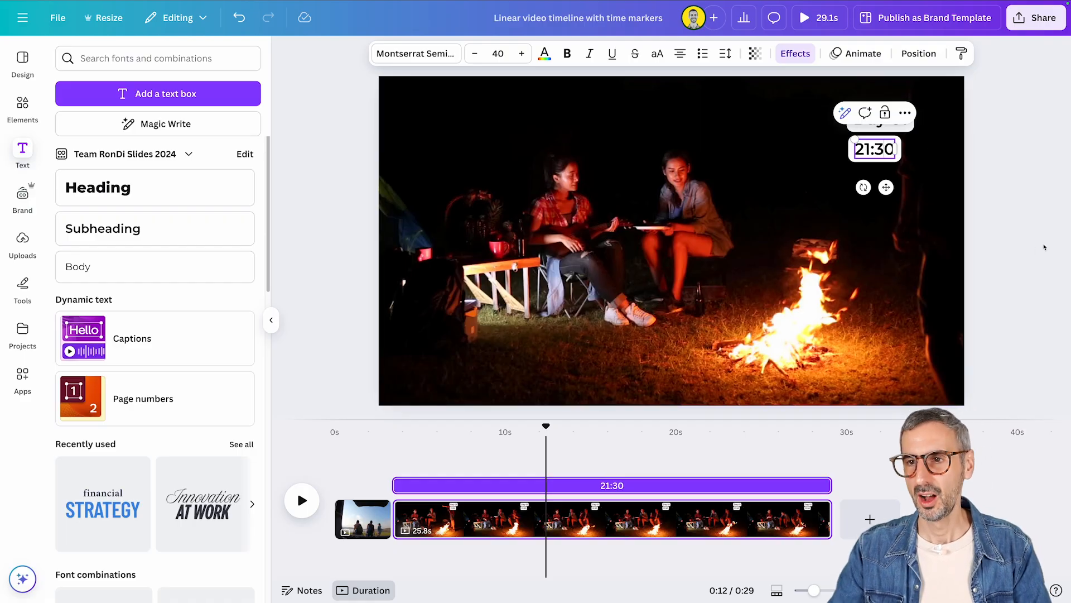
{"action": "left_click", "coordinate": [1037, 194]}
Step: Return to the first clip, enlarge the timeline to 279%, hide the side panel, and place the playhead at about 0.9 seconds
{"action": "mouse_move", "coordinate": [546, 427]}
{"action": "left_mouse_down"}
{"action": "mouse_move", "coordinate": [362, 470]}
{"action": "mouse_move", "coordinate": [404, 468]}
{"action": "mouse_move", "coordinate": [375, 479]}
{"action": "left_mouse_up"}
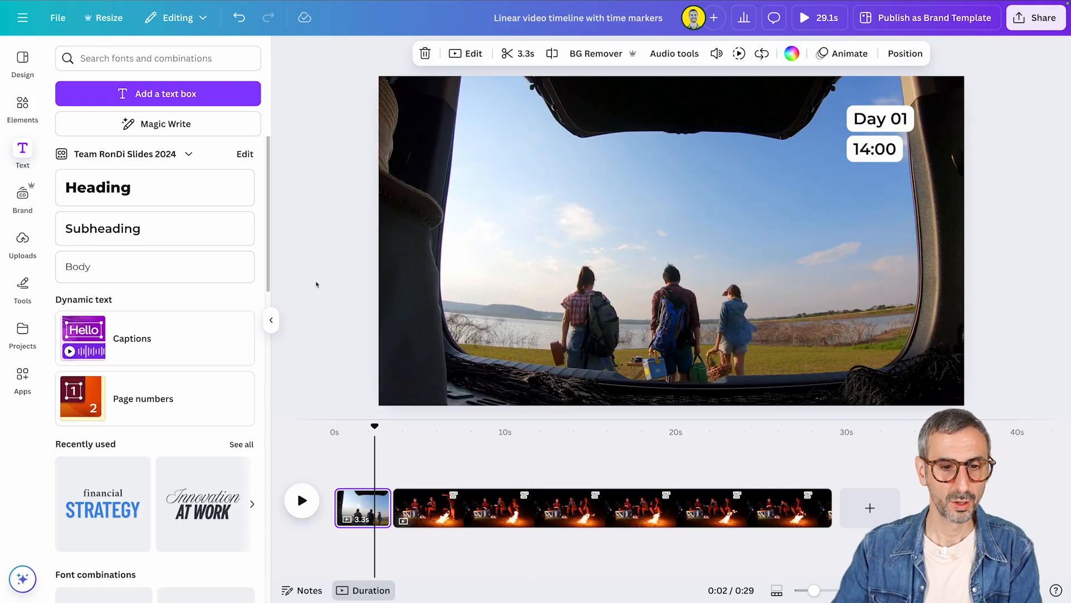
{"action": "left_click_drag", "start_coordinate": [1013, 112], "coordinate": [843, 162]}
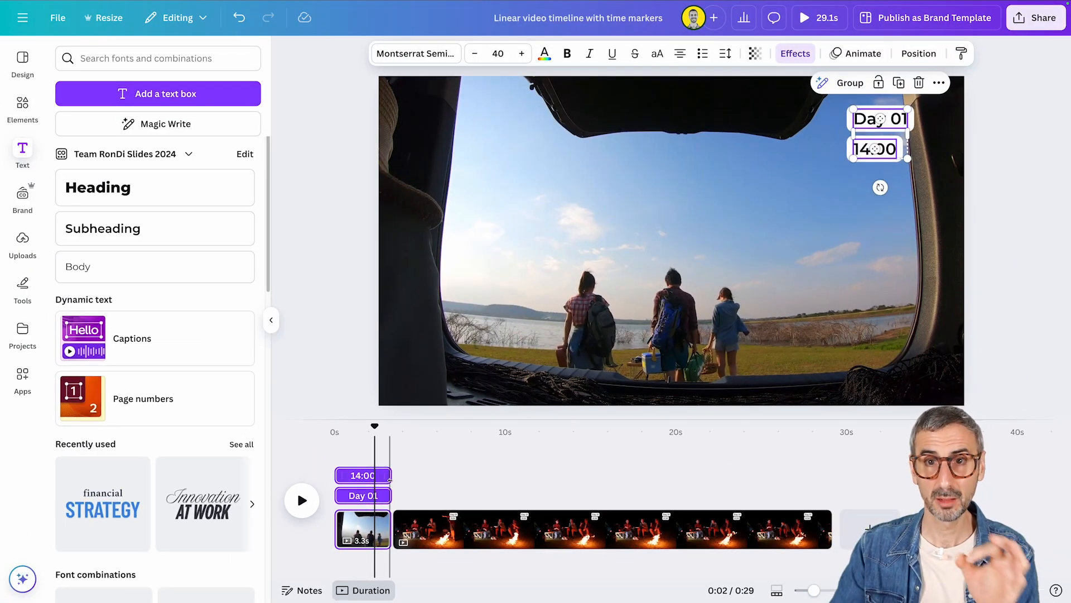
{"action": "left_click", "coordinate": [1033, 276]}
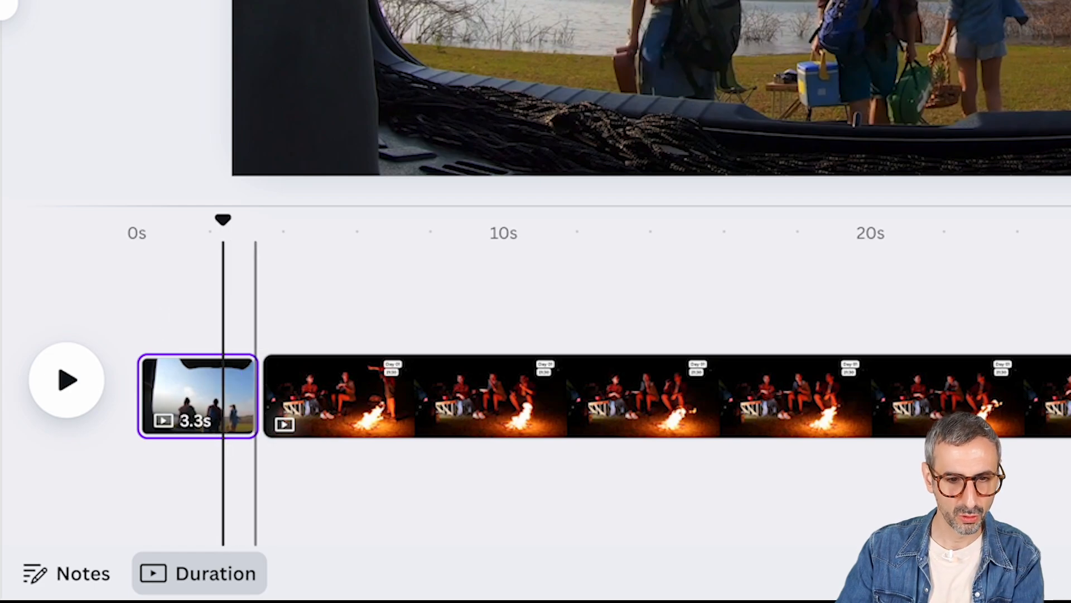
{"action": "left_click_drag", "start_coordinate": [211, 218], "coordinate": [241, 232]}
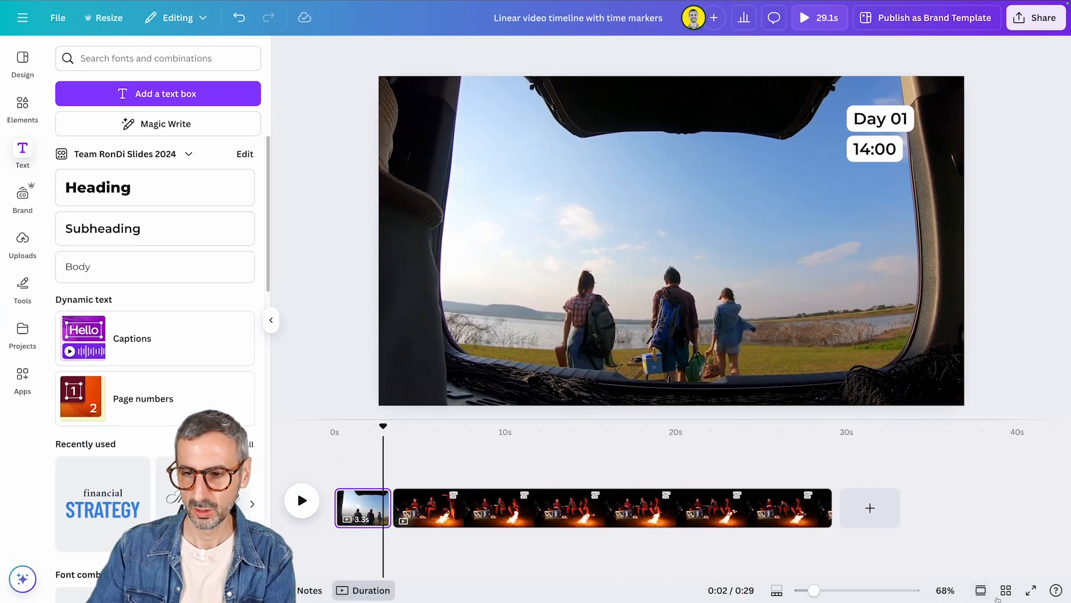
{"action": "left_click_drag", "start_coordinate": [815, 590], "coordinate": [863, 590]}
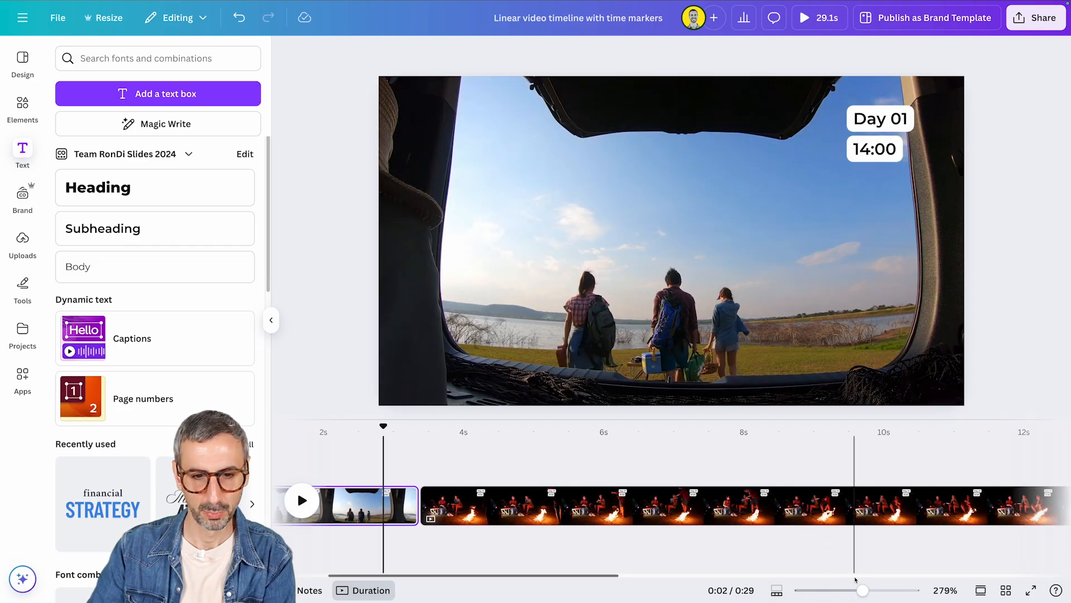
{"action": "left_click_drag", "start_coordinate": [601, 579], "coordinate": [554, 569]}
{"action": "left_click", "coordinate": [272, 320]}
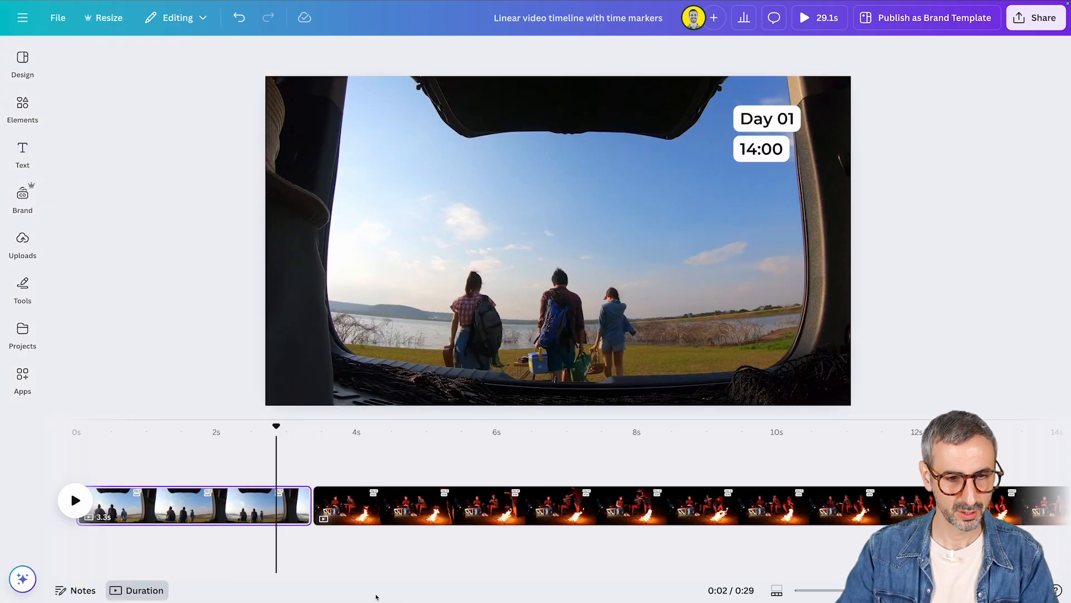
{"action": "mouse_move", "coordinate": [277, 475]}
{"action": "left_mouse_down"}
{"action": "mouse_move", "coordinate": [145, 437]}
{"action": "mouse_move", "coordinate": [313, 454]}
{"action": "mouse_move", "coordinate": [124, 459]}
{"action": "mouse_move", "coordinate": [347, 469]}
{"action": "mouse_move", "coordinate": [167, 474]}
{"action": "left_mouse_up"}
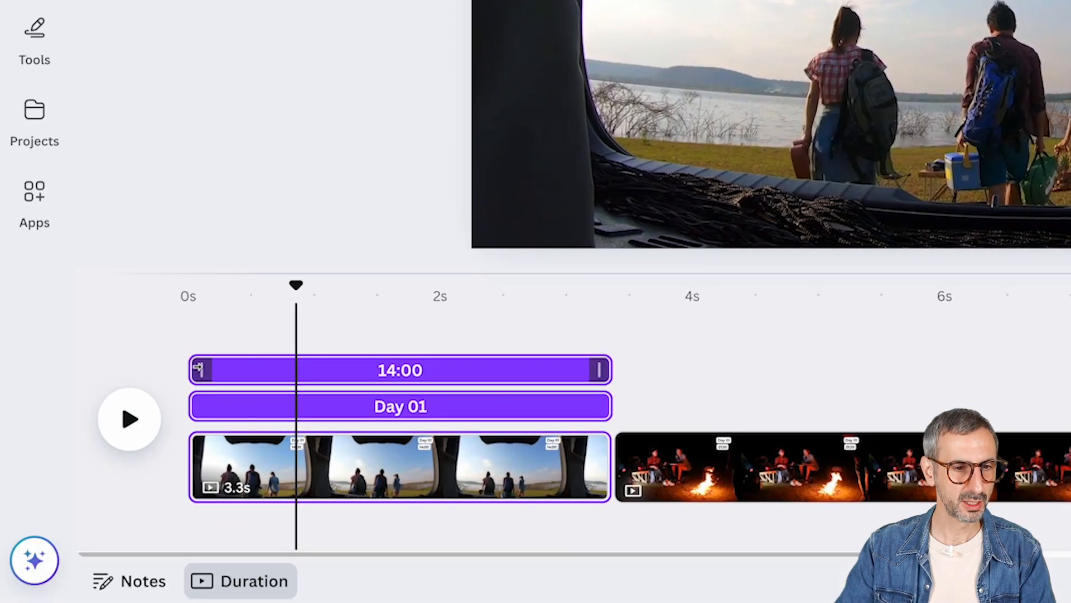
Step: Trim the first clip's "14:00" and "Day 01" texts to run from about 0.9 to 2.3 seconds
{"action": "left_click_drag", "start_coordinate": [198, 369], "coordinate": [293, 369]}
{"action": "left_click_drag", "start_coordinate": [201, 406], "coordinate": [299, 404]}
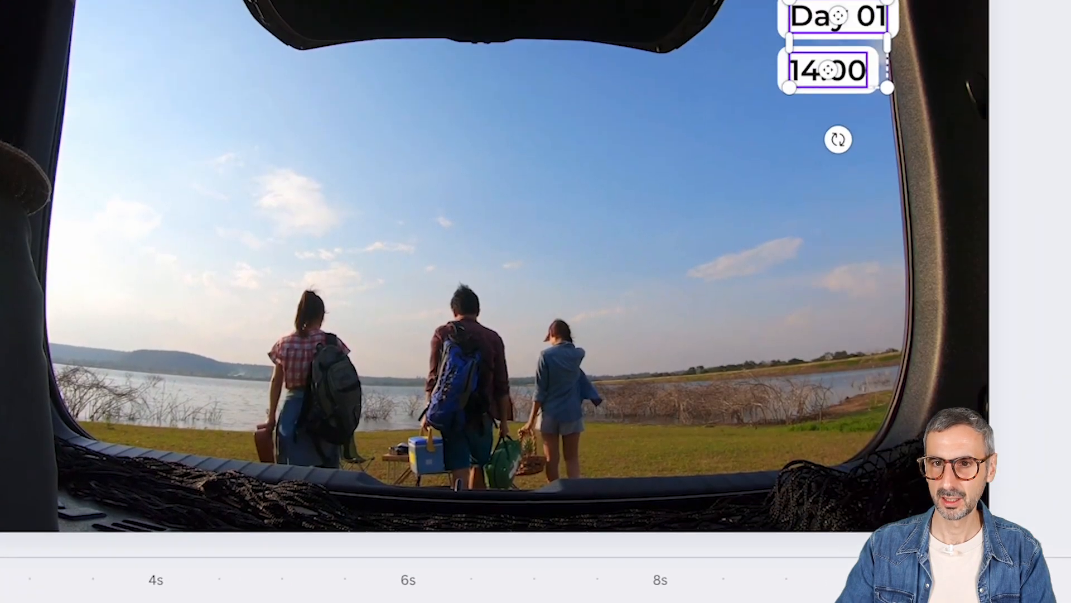
{"action": "left_click_drag", "start_coordinate": [974, 71], "coordinate": [633, 198]}
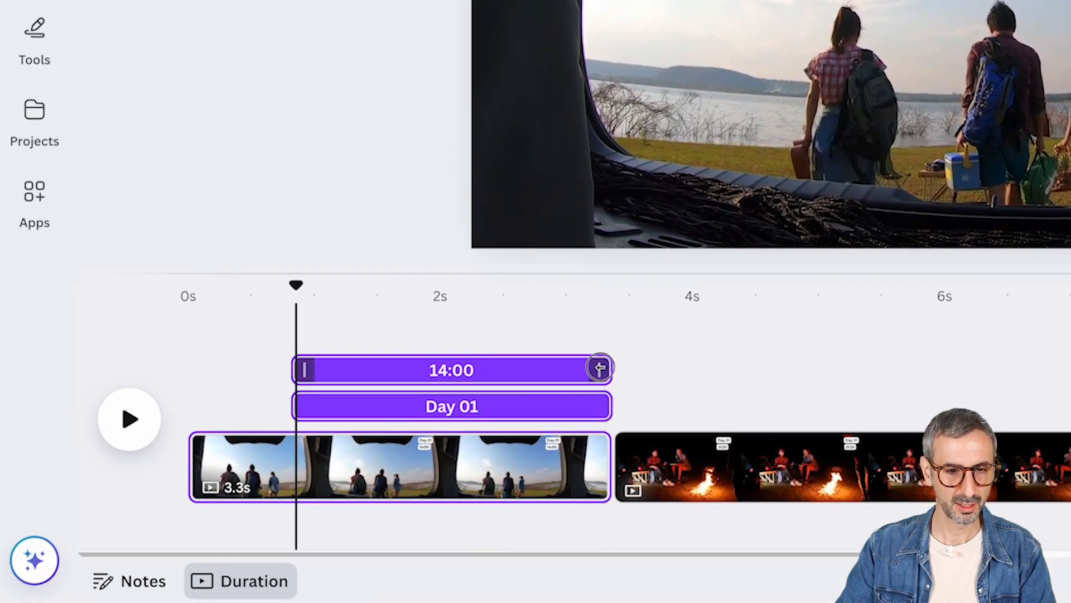
{"action": "left_click_drag", "start_coordinate": [600, 368], "coordinate": [483, 371]}
{"action": "left_click", "coordinate": [608, 407]}
{"action": "left_click_drag", "start_coordinate": [609, 406], "coordinate": [479, 406]}
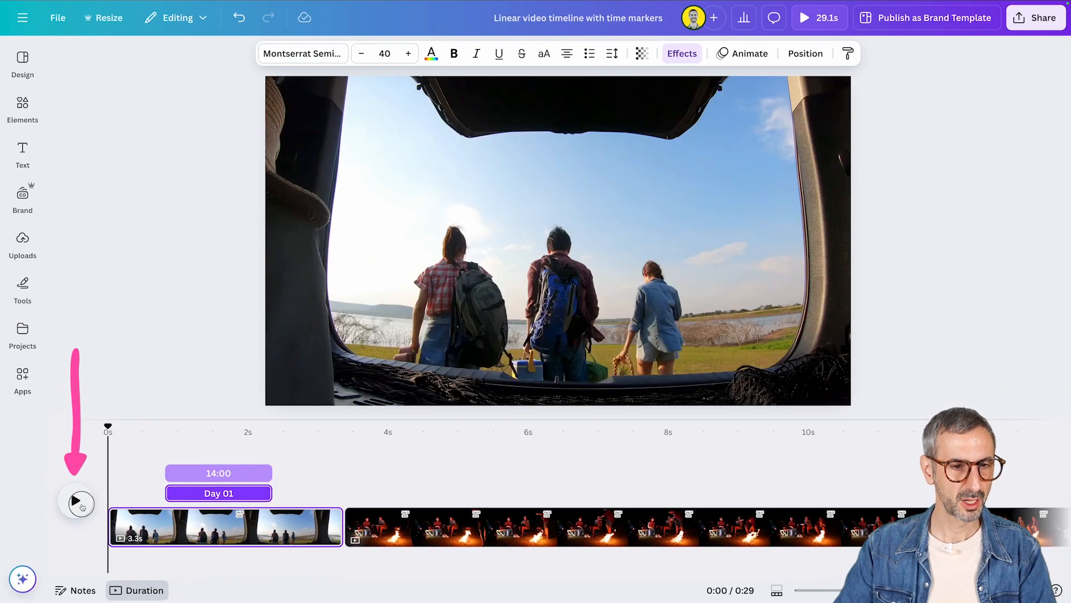
Step: Play the video from the start to check the first clip's text timing, then skip to the campfire clip at about 6 seconds
{"action": "left_click", "coordinate": [82, 506]}
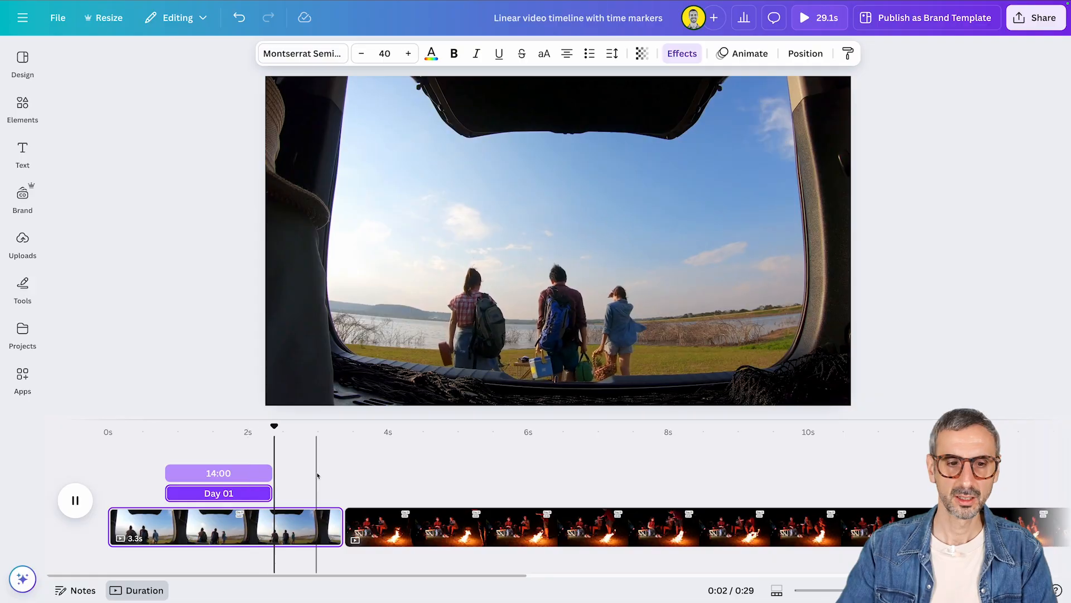
{"action": "left_click", "coordinate": [528, 463]}
{"action": "key", "text": "space"}
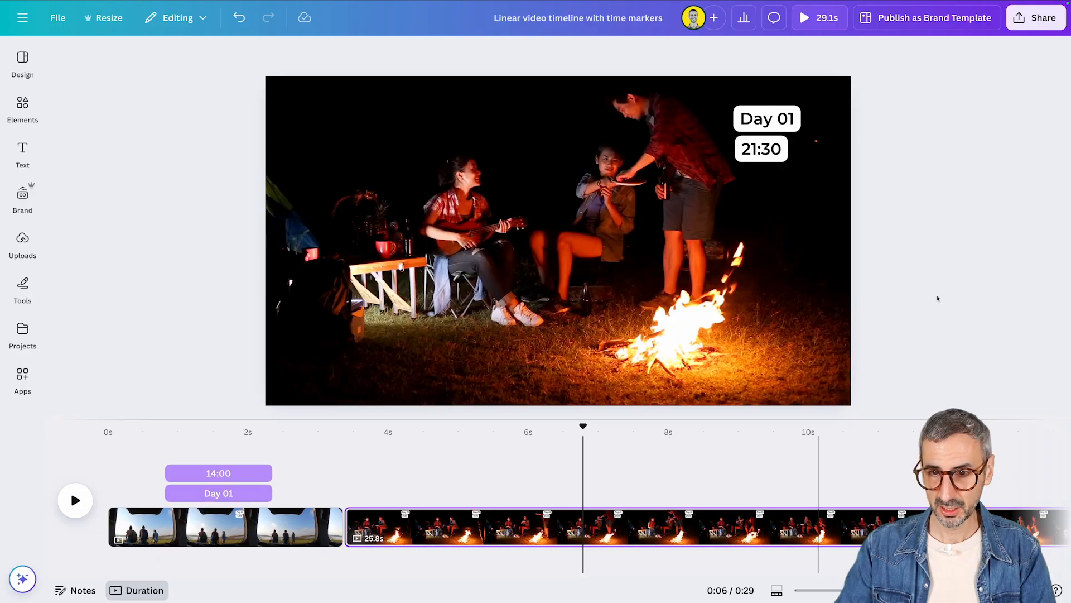
{"action": "left_click", "coordinate": [938, 300]}
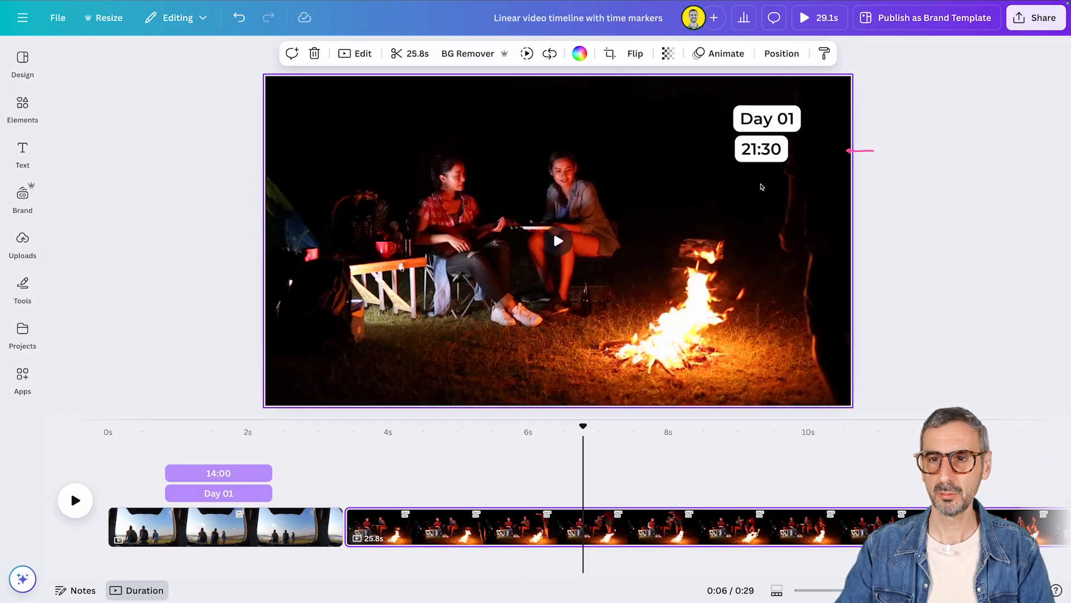
Step: Zoom the timeline out to fit the whole campfire clip and select both of its texts, "Day 01" and "21:30"
{"action": "left_click", "coordinate": [762, 149]}
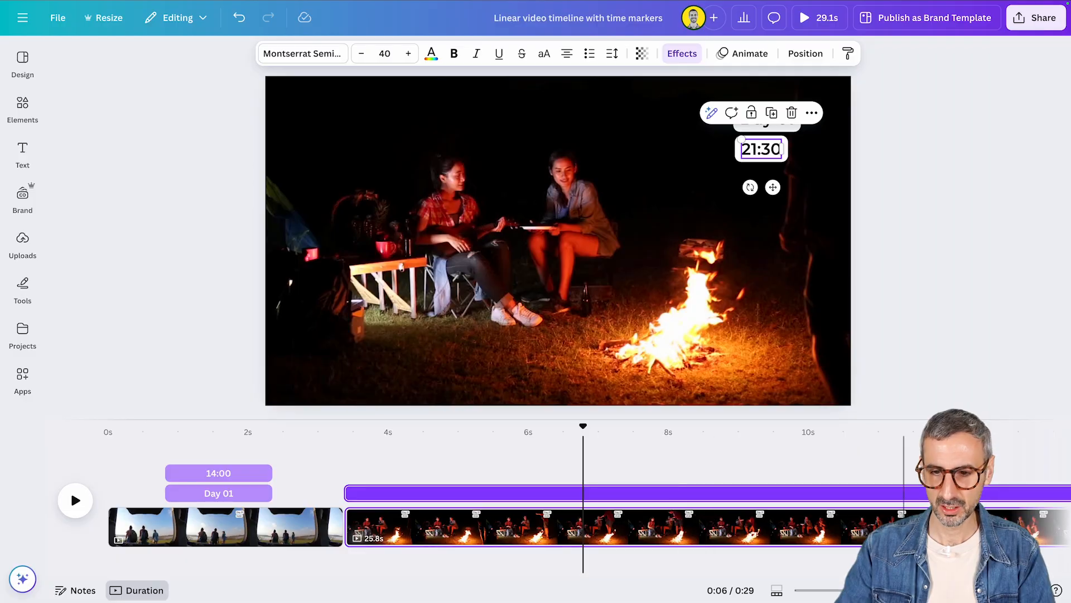
{"action": "left_click_drag", "start_coordinate": [863, 590], "coordinate": [821, 591]}
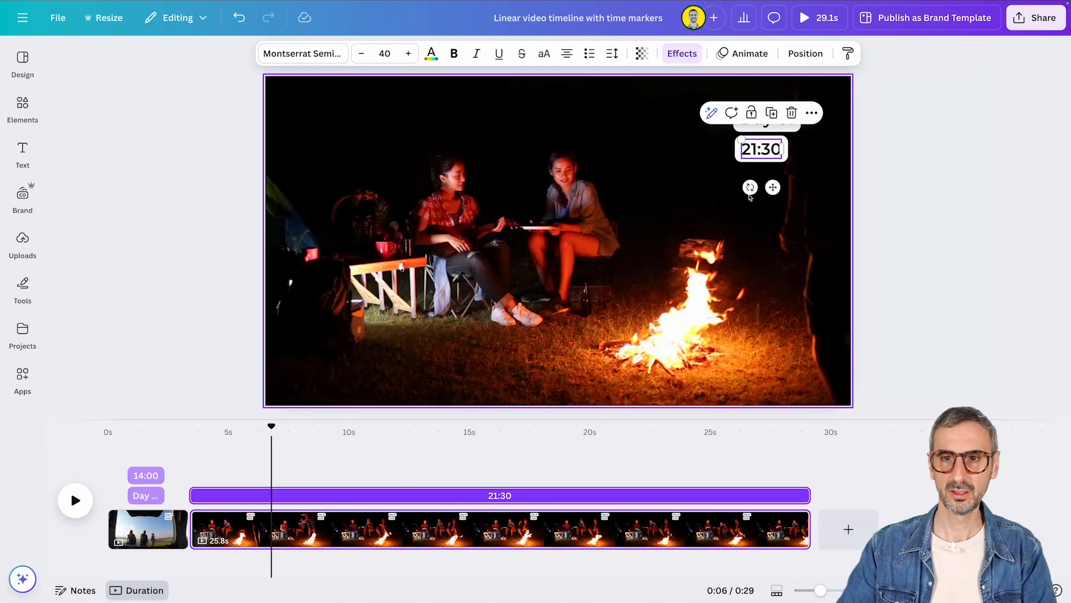
{"action": "left_click", "coordinate": [891, 165]}
{"action": "left_click", "coordinate": [757, 155]}
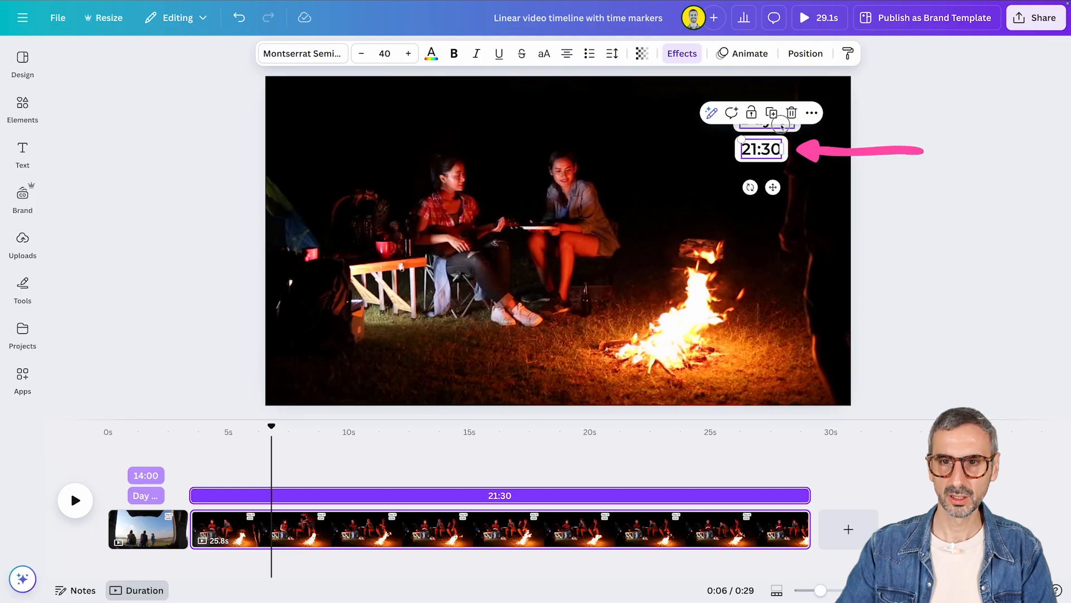
{"action": "left_click", "coordinate": [782, 125]}
{"action": "left_click", "coordinate": [896, 104]}
{"action": "left_click_drag", "start_coordinate": [896, 103], "coordinate": [769, 184]}
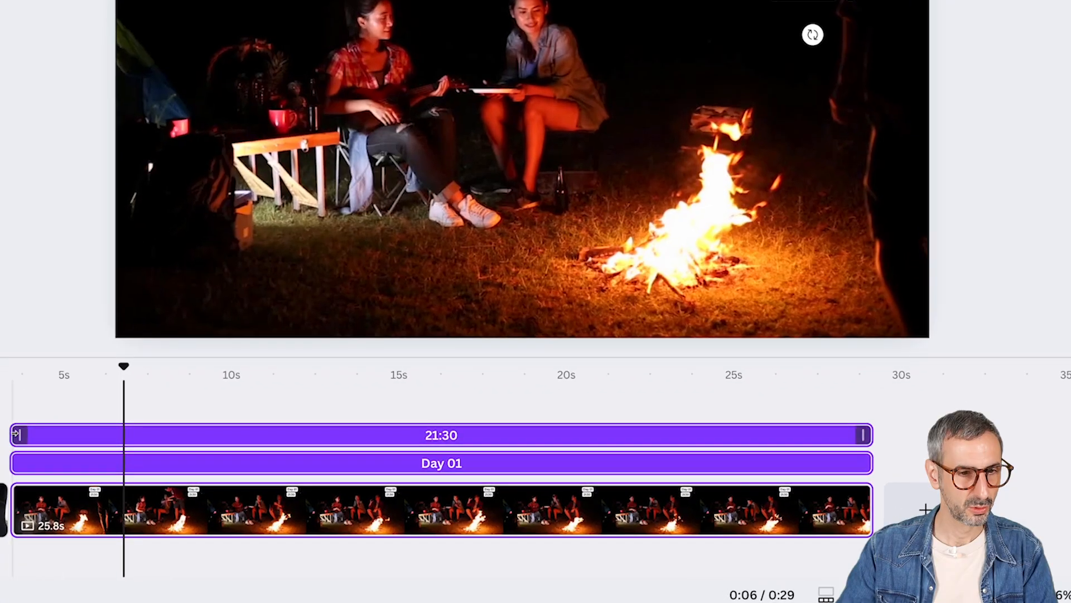
Step: Trim the campfire clip's "21:30" and "Day 01" texts to about 5.1–6.6 seconds, and play the result from about 4.1 seconds
{"action": "left_click_drag", "start_coordinate": [196, 475], "coordinate": [208, 476]}
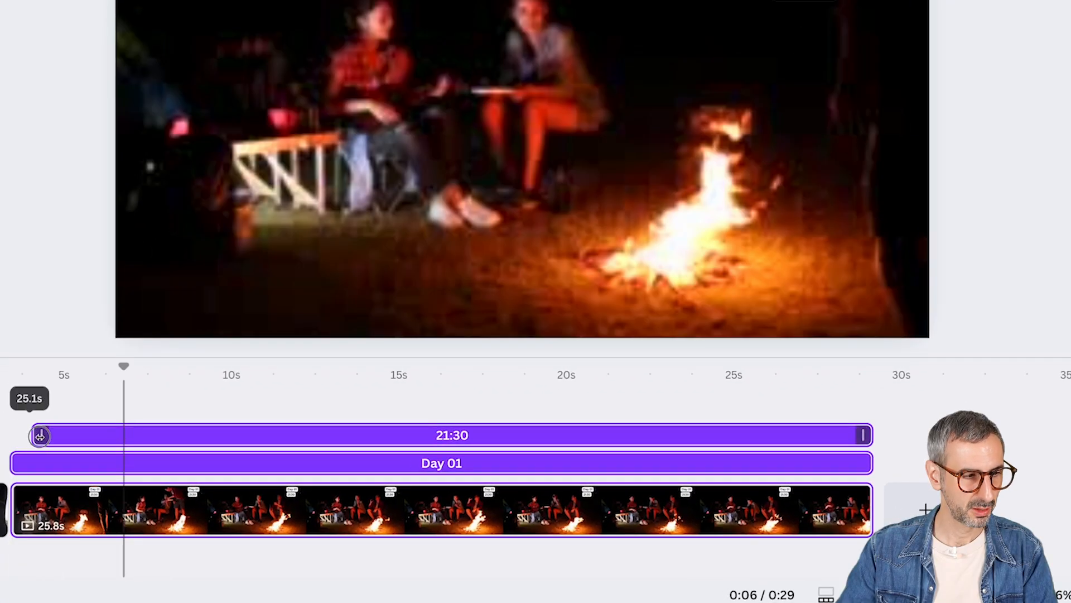
{"action": "left_click_drag", "start_coordinate": [35, 435], "coordinate": [67, 435]}
{"action": "left_click_drag", "start_coordinate": [16, 463], "coordinate": [67, 463]}
{"action": "left_click_drag", "start_coordinate": [866, 436], "coordinate": [117, 434]}
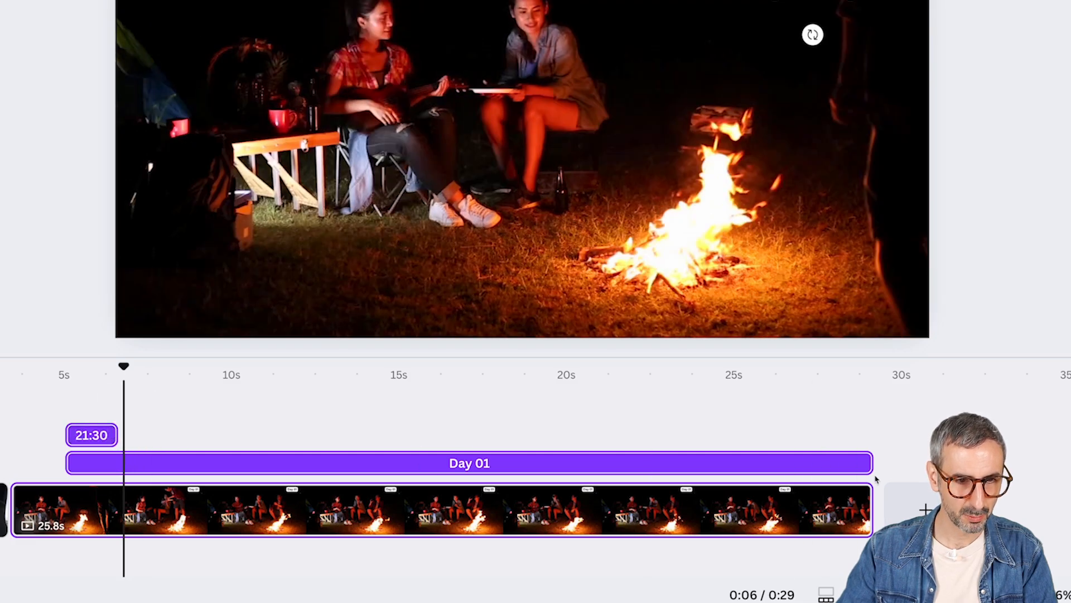
{"action": "left_click_drag", "start_coordinate": [865, 464], "coordinate": [116, 508]}
{"action": "left_click_drag", "start_coordinate": [124, 367], "coordinate": [37, 406]}
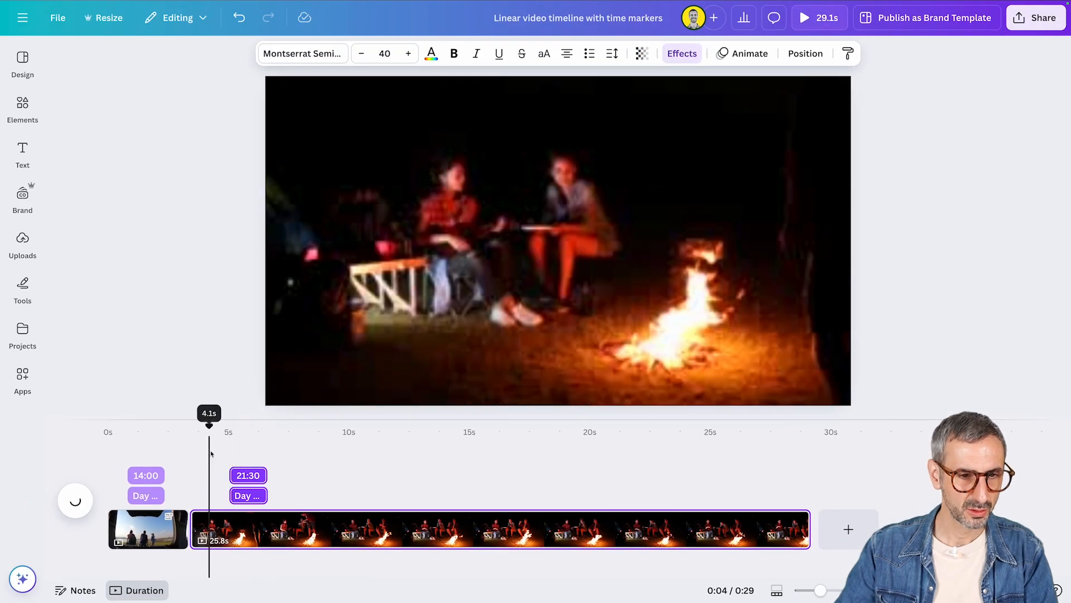
{"action": "key", "text": "space"}
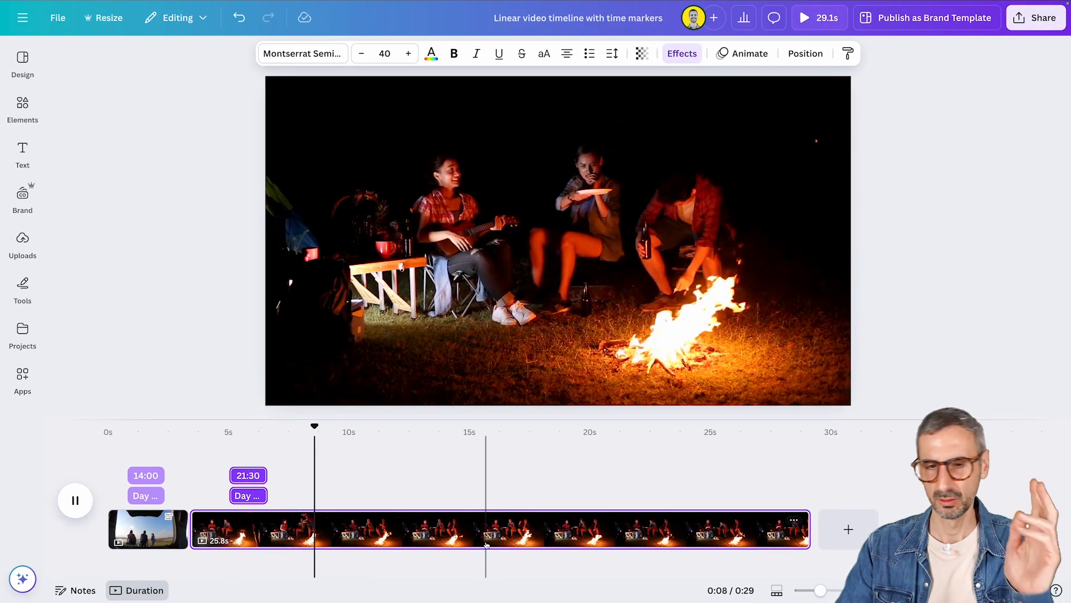
{"action": "left_click", "coordinate": [317, 448]}
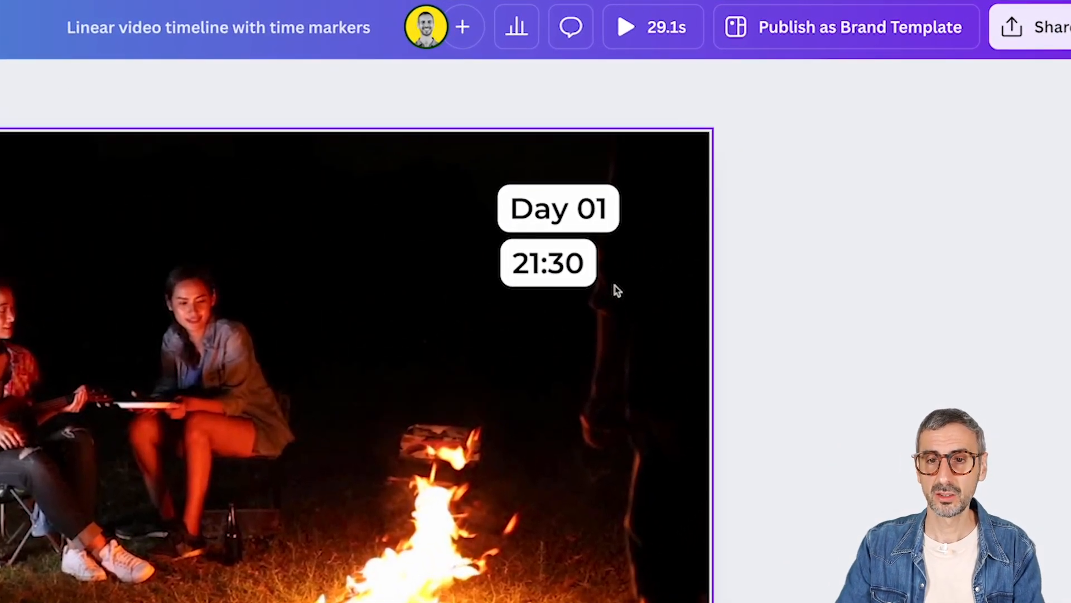
{"action": "left_click", "coordinate": [769, 118]}
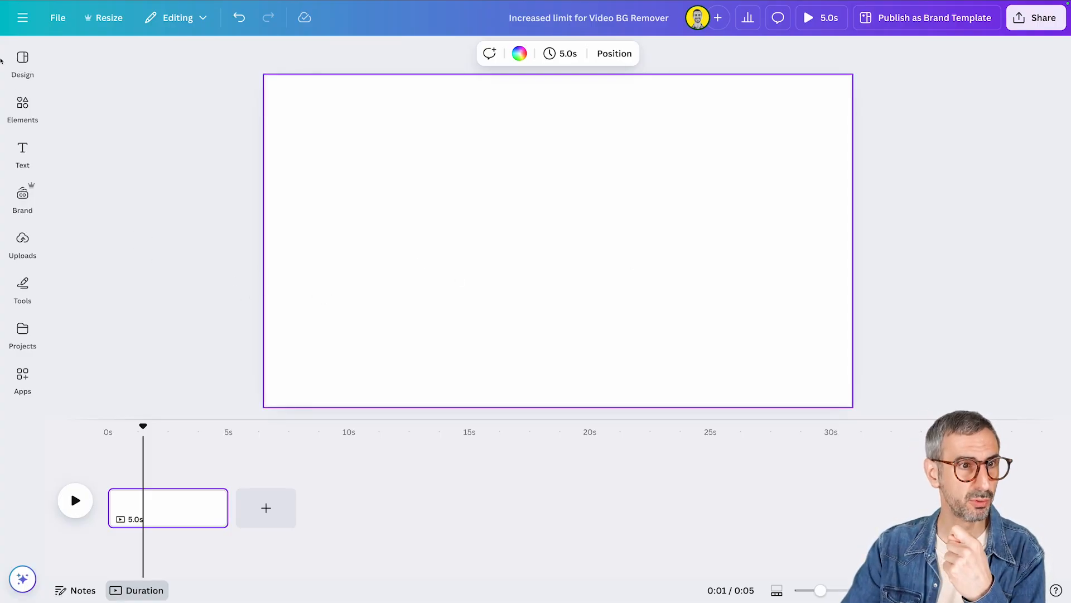
Step: Add the uploaded 15.8-second video of the woman with a laptop on a sofa to the blank page
{"action": "left_click", "coordinate": [22, 246]}
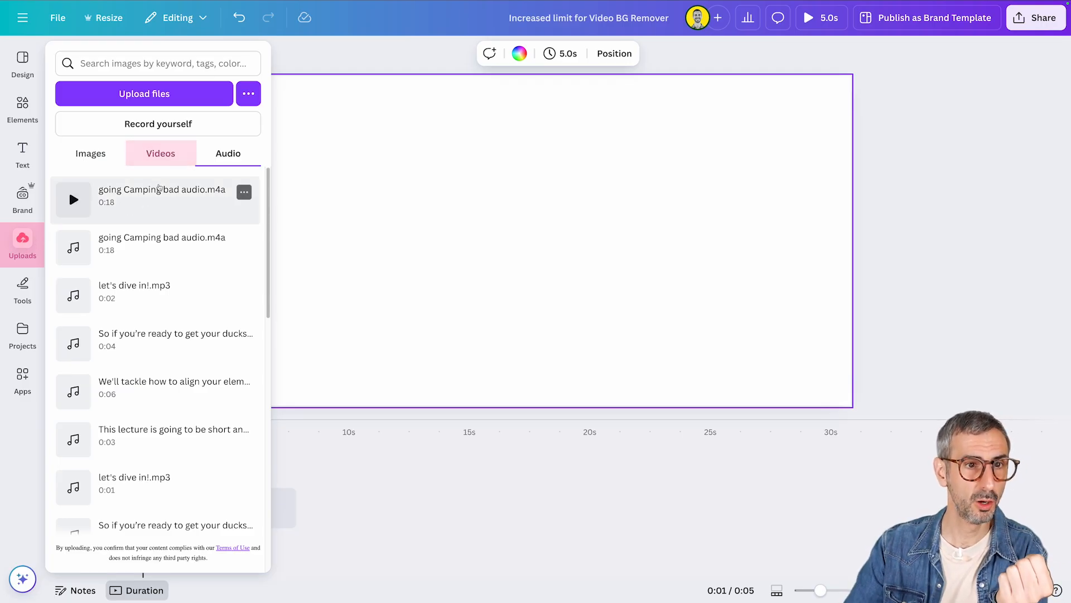
{"action": "left_click", "coordinate": [161, 153]}
{"action": "scroll", "coordinate": [185, 368], "scroll_direction": "down", "scroll_amount": 2}
{"action": "scroll", "coordinate": [185, 373], "scroll_direction": "down", "scroll_amount": 10}
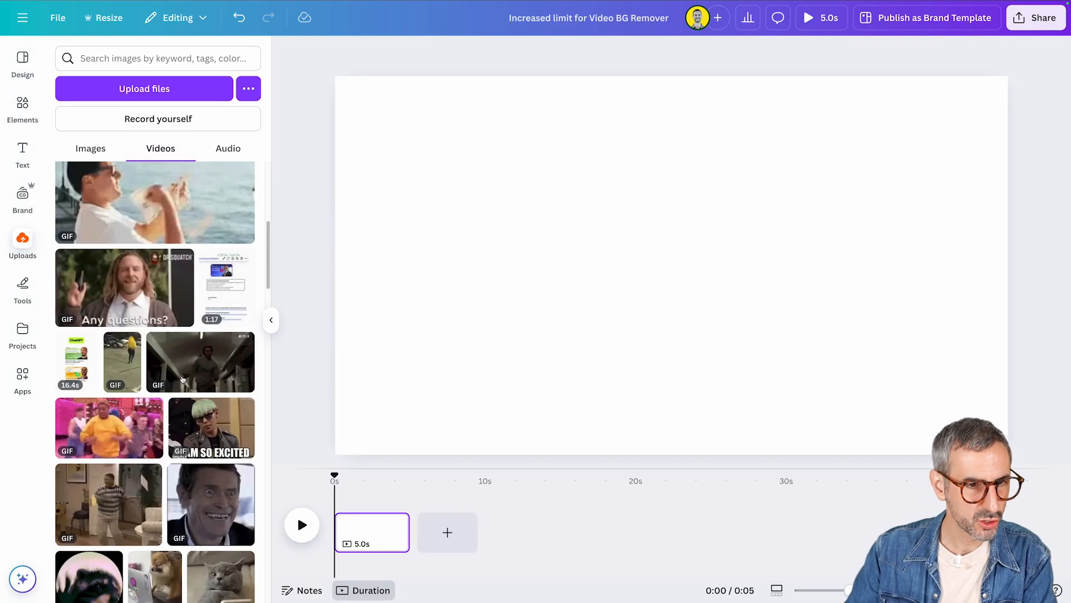
{"action": "scroll", "coordinate": [182, 377], "scroll_direction": "down", "scroll_amount": 10}
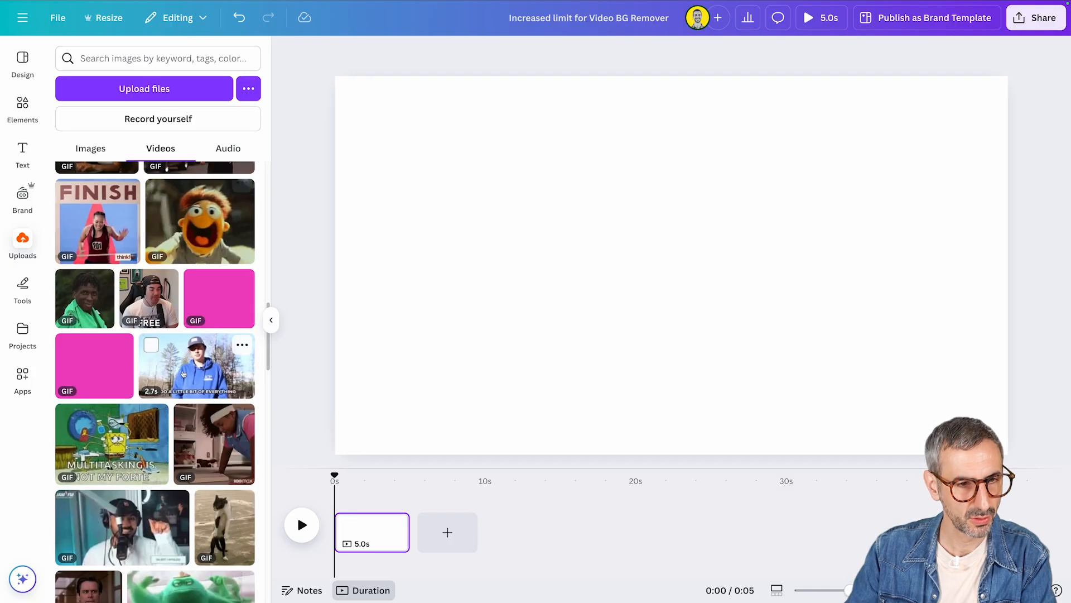
{"action": "scroll", "coordinate": [183, 374], "scroll_direction": "down", "scroll_amount": 7}
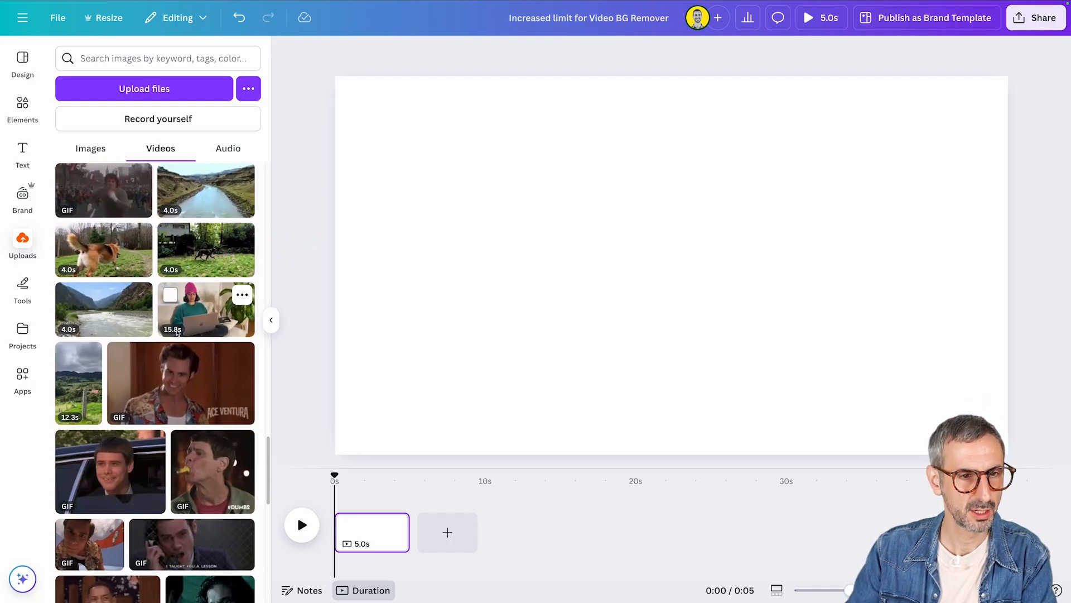
{"action": "left_click", "coordinate": [196, 323]}
{"action": "left_click", "coordinate": [976, 360]}
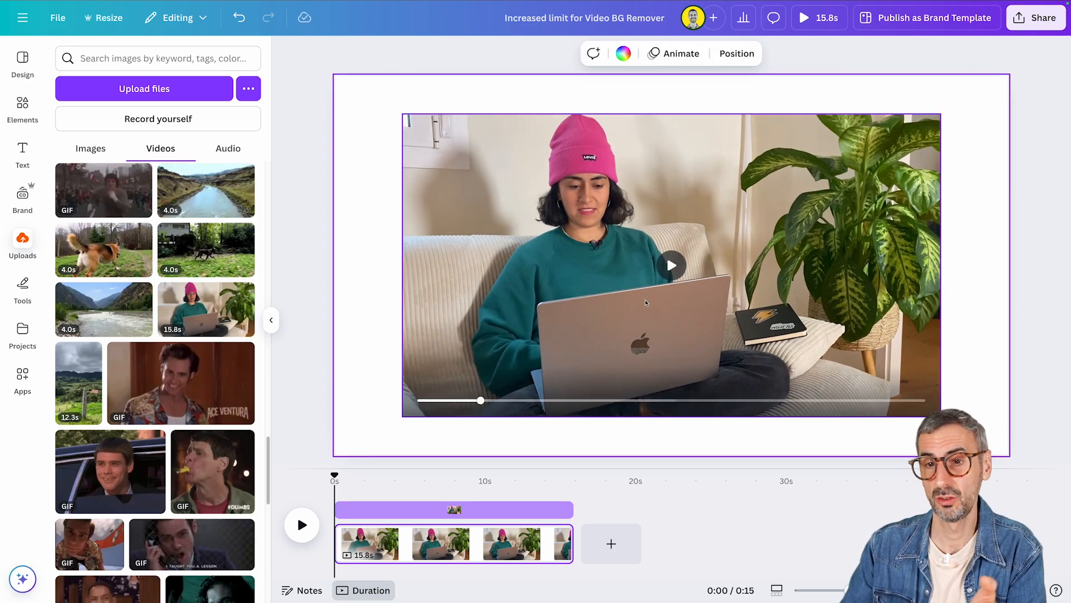
Step: Remove the background from the laptop video and place the cutout flush with the page's lower-left corner
{"action": "mouse_move", "coordinate": [782, 159]}
{"action": "left_mouse_down"}
{"action": "mouse_move", "coordinate": [795, 168]}
{"action": "mouse_move", "coordinate": [791, 159]}
{"action": "left_mouse_up"}
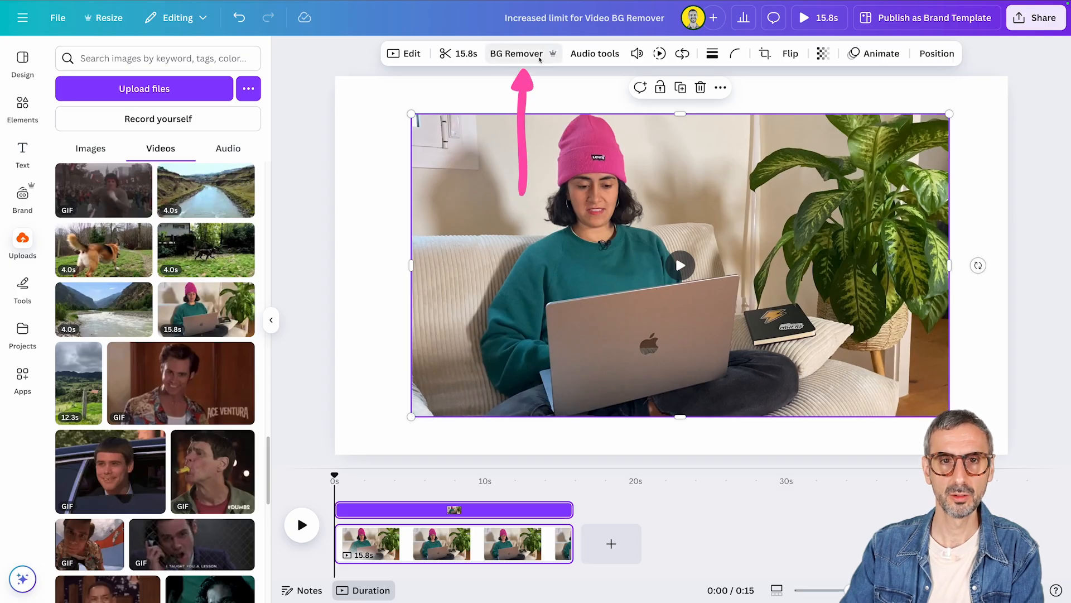
{"action": "left_click", "coordinate": [509, 56]}
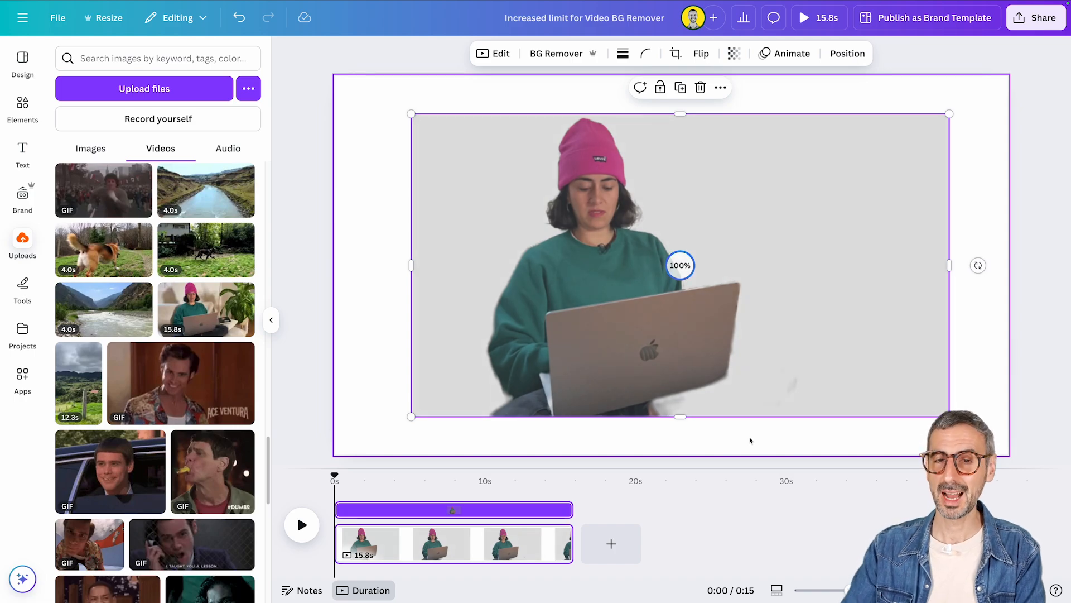
{"action": "left_click_drag", "start_coordinate": [742, 352], "coordinate": [731, 372]}
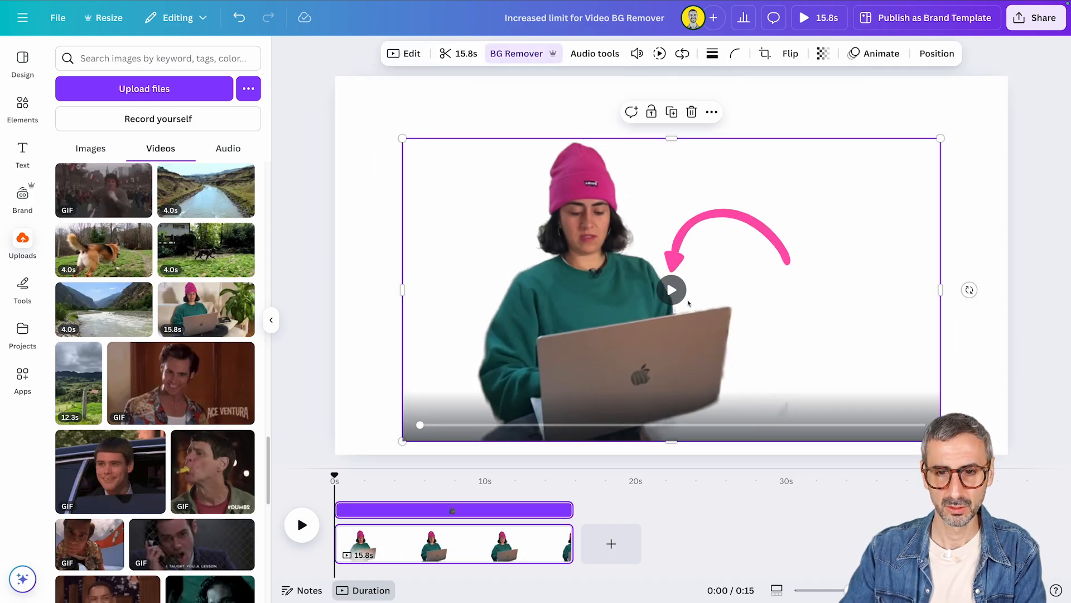
{"action": "left_click", "coordinate": [983, 361]}
{"action": "left_click_drag", "start_coordinate": [537, 320], "coordinate": [471, 333]}
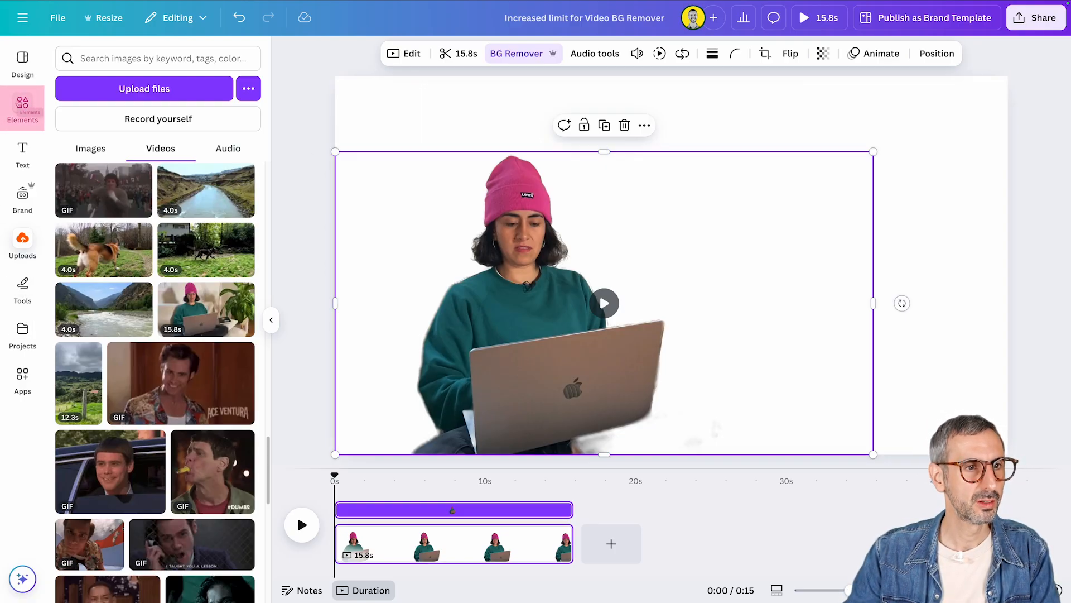
Step: Search the elements library for "nature scene in the forest" and show all of the video results
{"action": "left_click", "coordinate": [22, 104]}
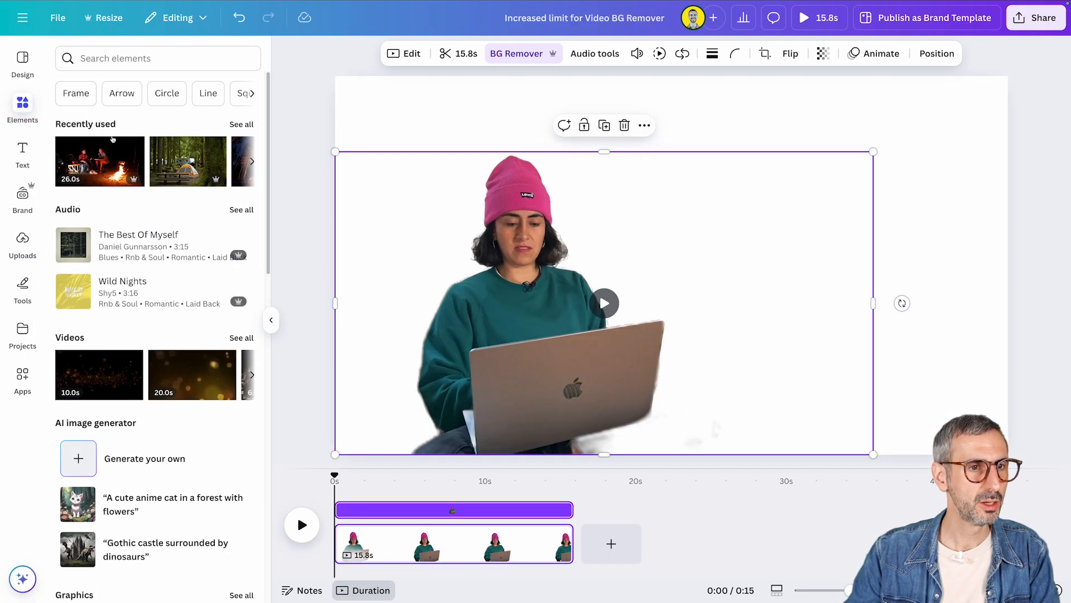
{"action": "left_click", "coordinate": [184, 60]}
{"action": "type", "text": "nature scene in the fo"}
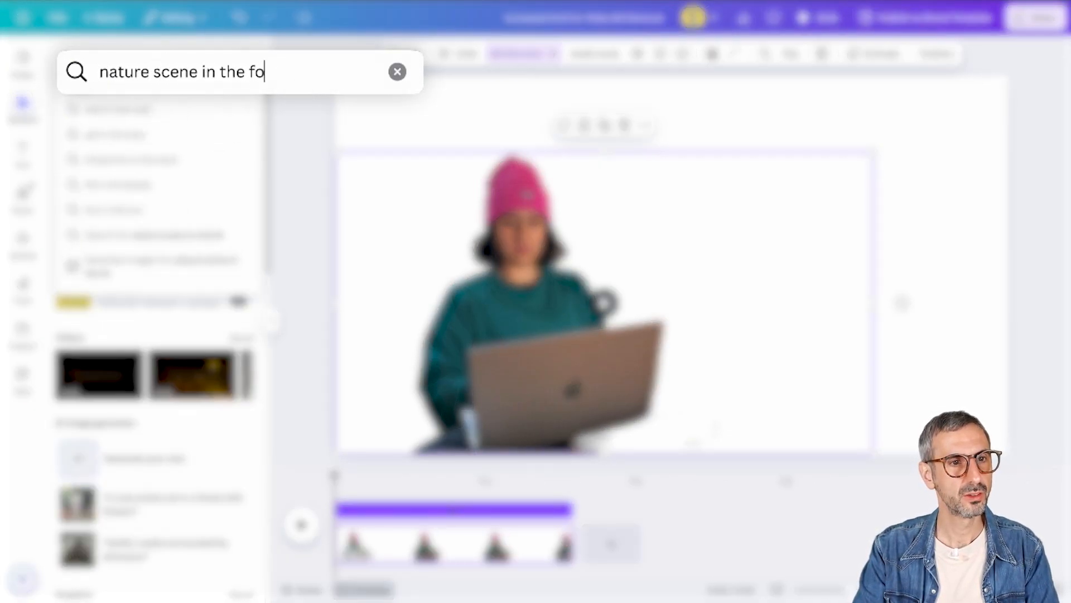
{"action": "type", "text": "rest"}
{"action": "key", "text": "Return"}
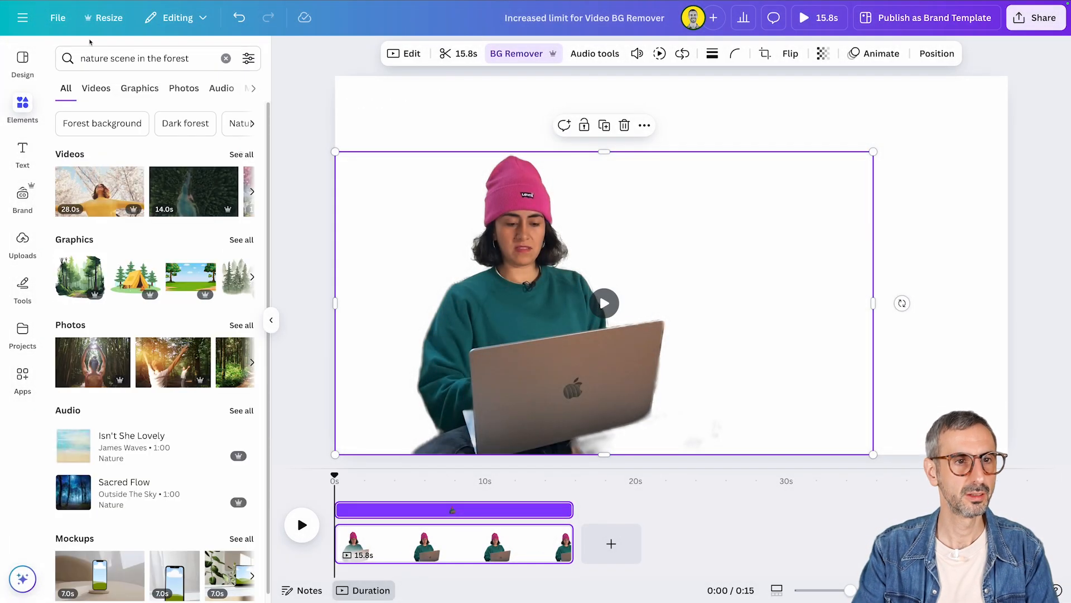
{"action": "left_click", "coordinate": [241, 154]}
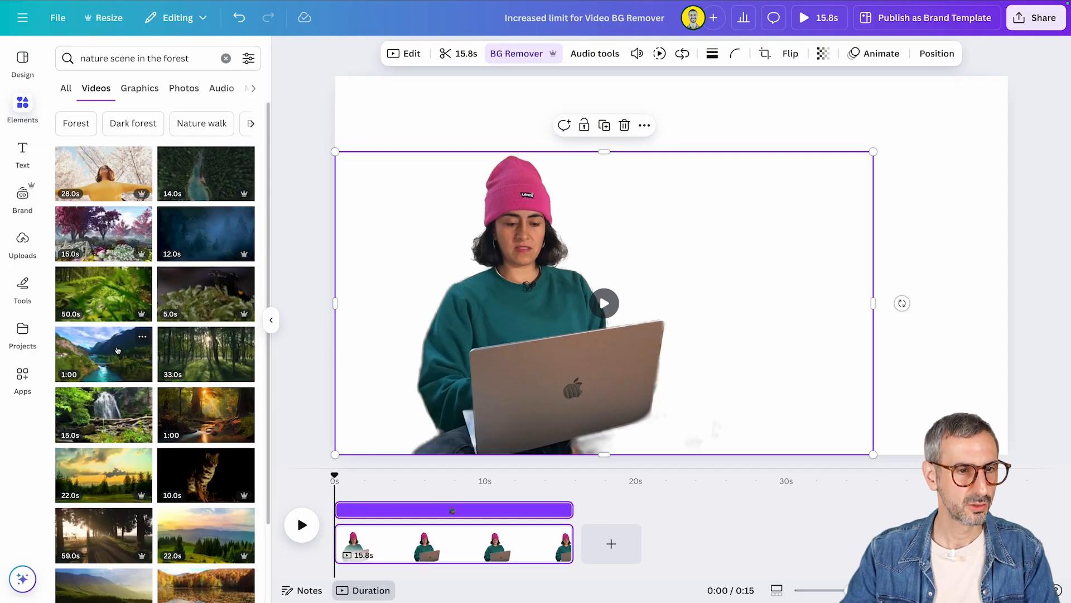
Step: Add the 33-second sunlit forest video to the page and set it as the background
{"action": "left_click", "coordinate": [251, 368]}
{"action": "right_click", "coordinate": [756, 357]}
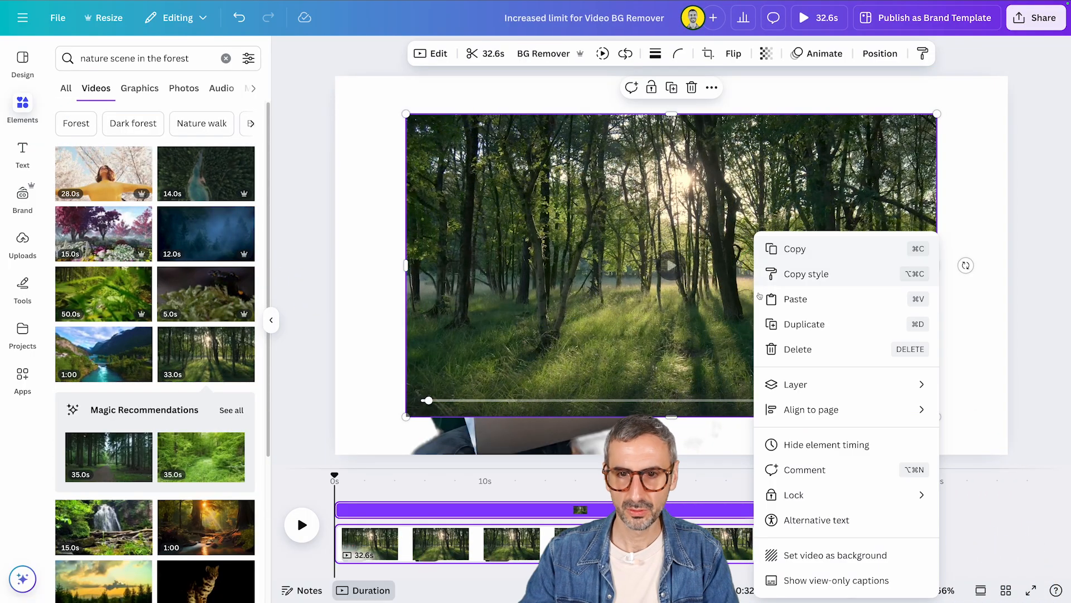
{"action": "left_click", "coordinate": [835, 555]}
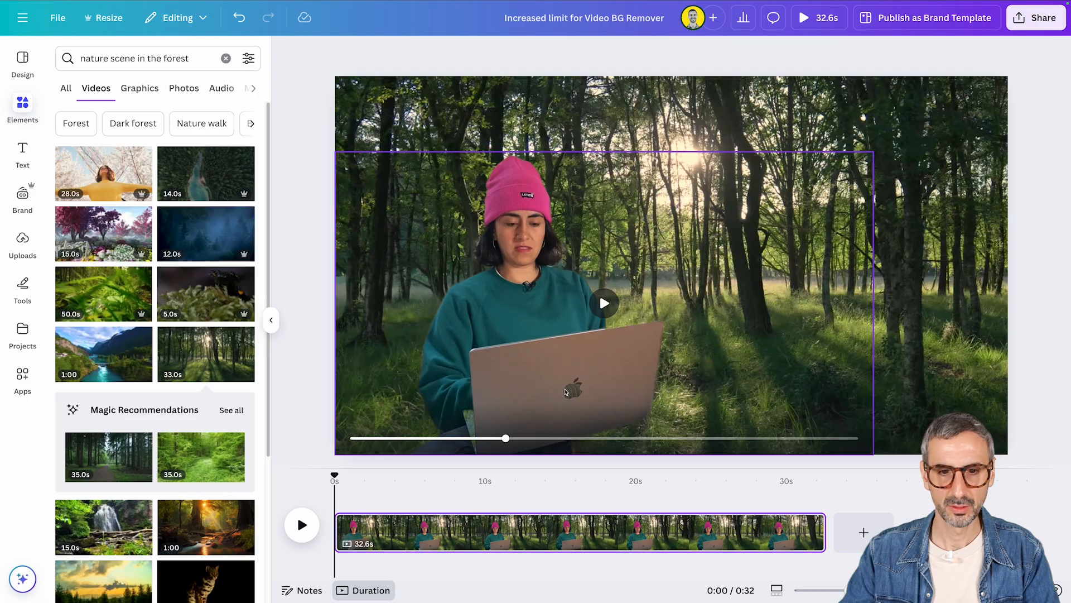
Step: Shift the woman's cutout slightly further down and left over the forest, and preview the clip
{"action": "left_click", "coordinate": [561, 368]}
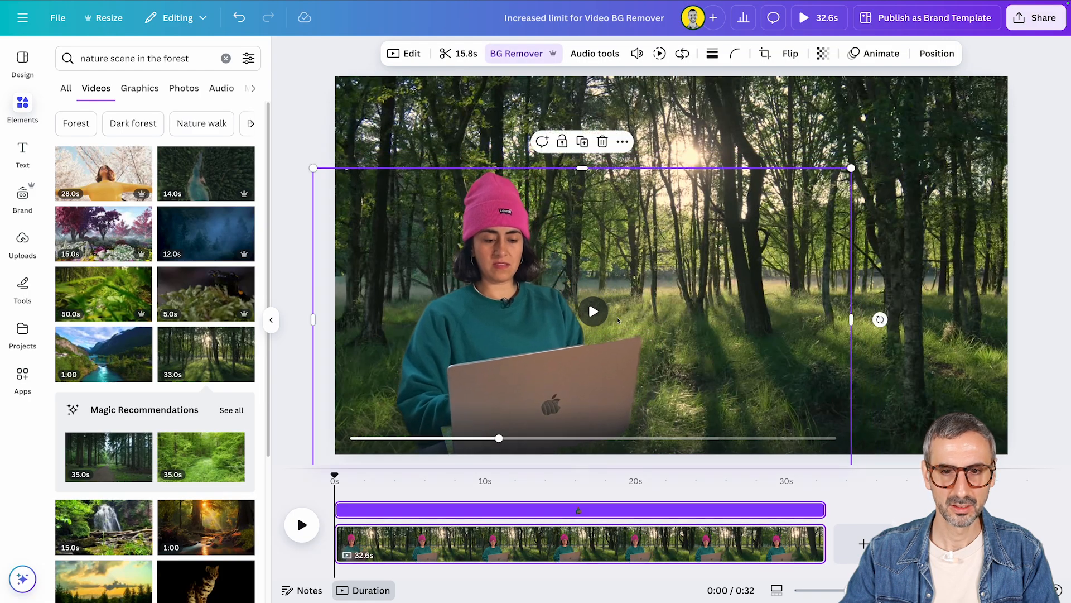
{"action": "left_click", "coordinate": [603, 310]}
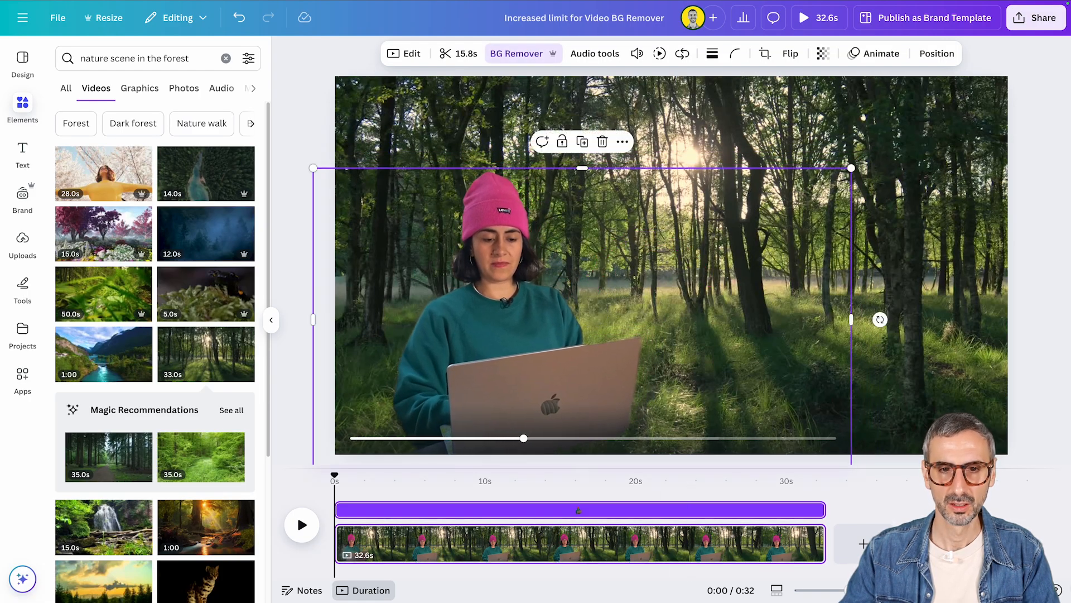